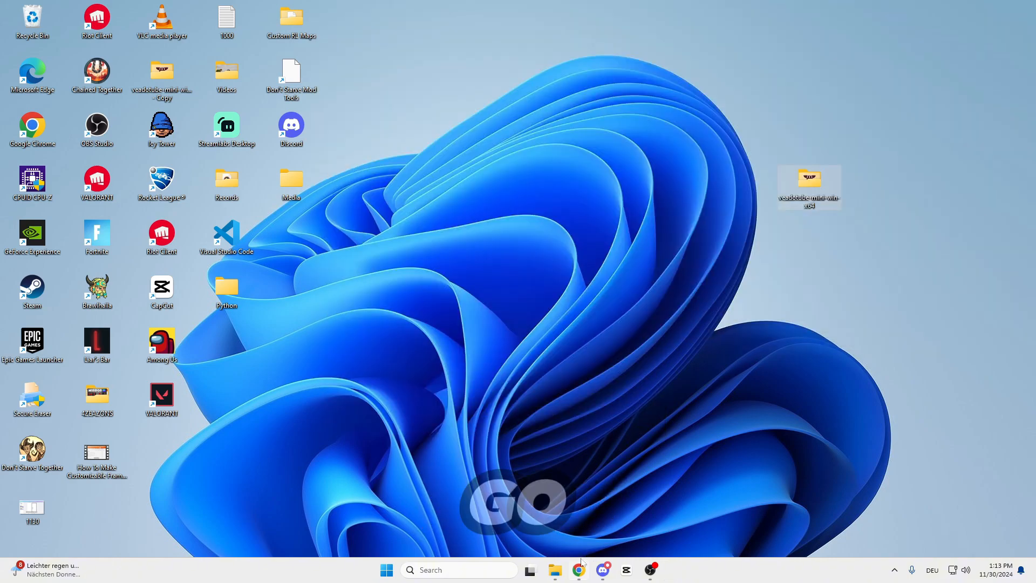
# Switch to the maximized Chrome window with Canva and create a new Instagram Post (Square) design.
pyautogui.click(578, 570)
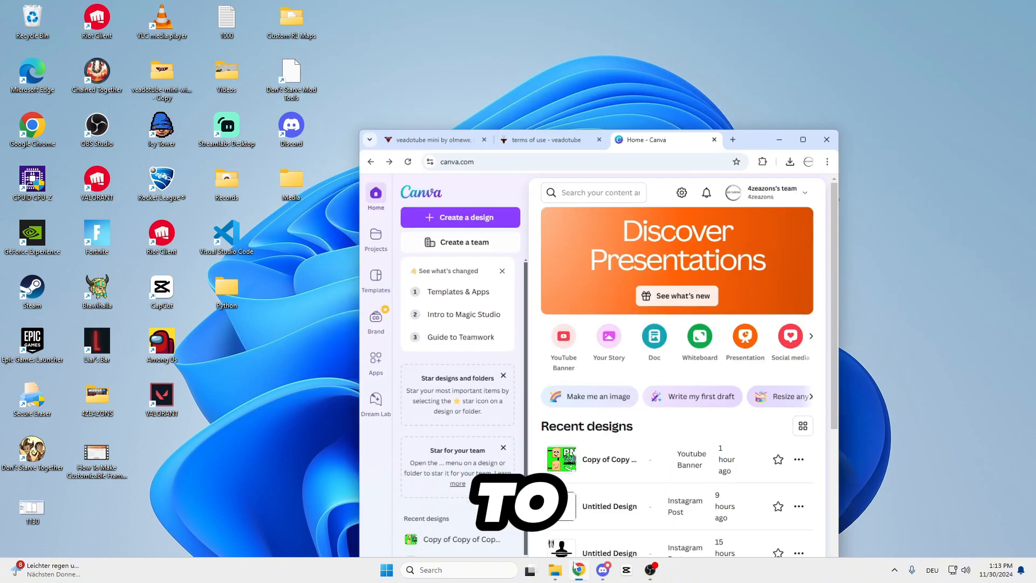
pyautogui.moveTo(770, 123); pyautogui.dragTo(764, 116)
pyautogui.doubleClick(766, 120)
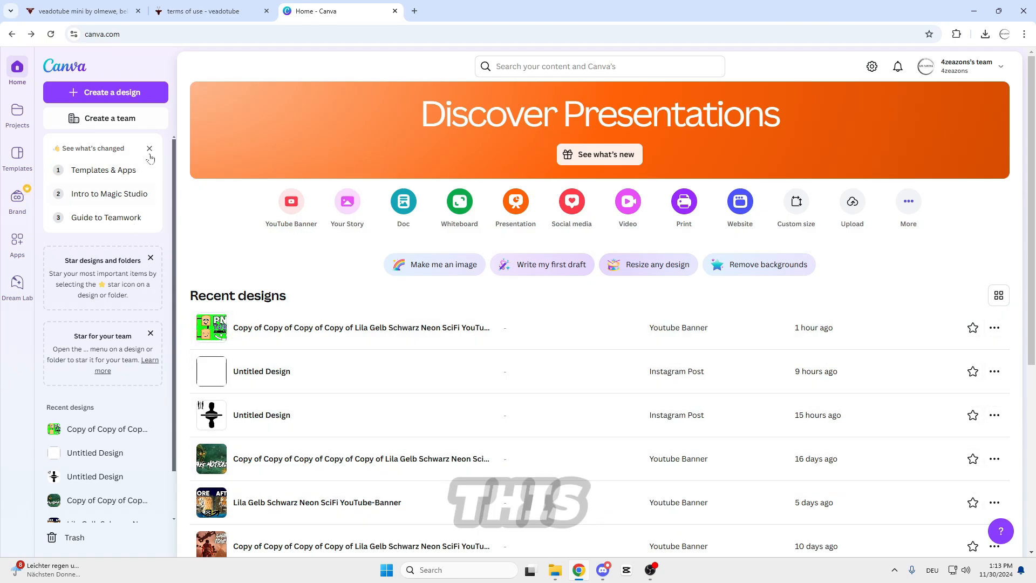
pyautogui.click(144, 93)
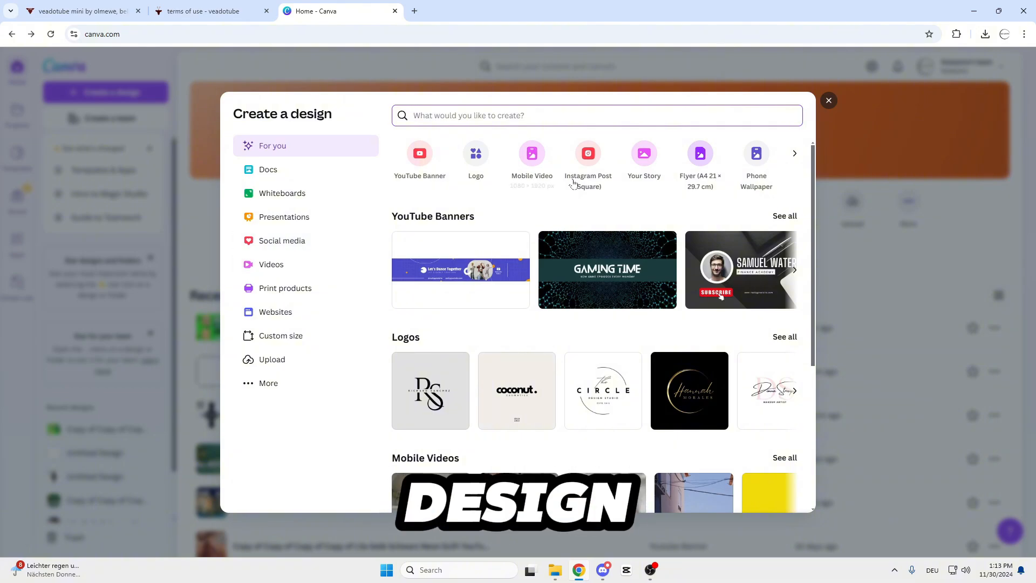
pyautogui.click(588, 153)
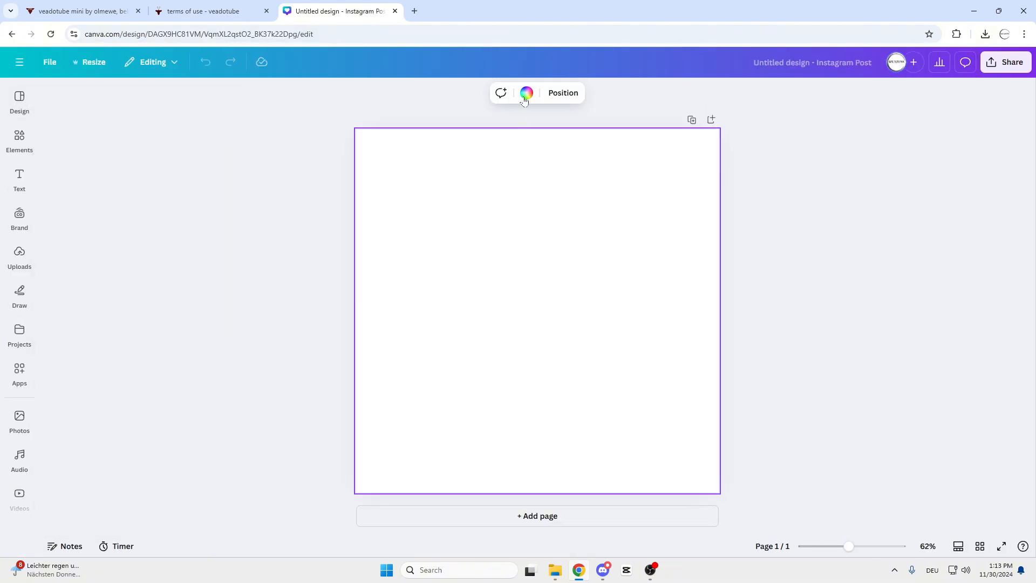
# Set the blank page's background to solid bright green #05FF00.
pyautogui.click(525, 93)
pyautogui.click(69, 187)
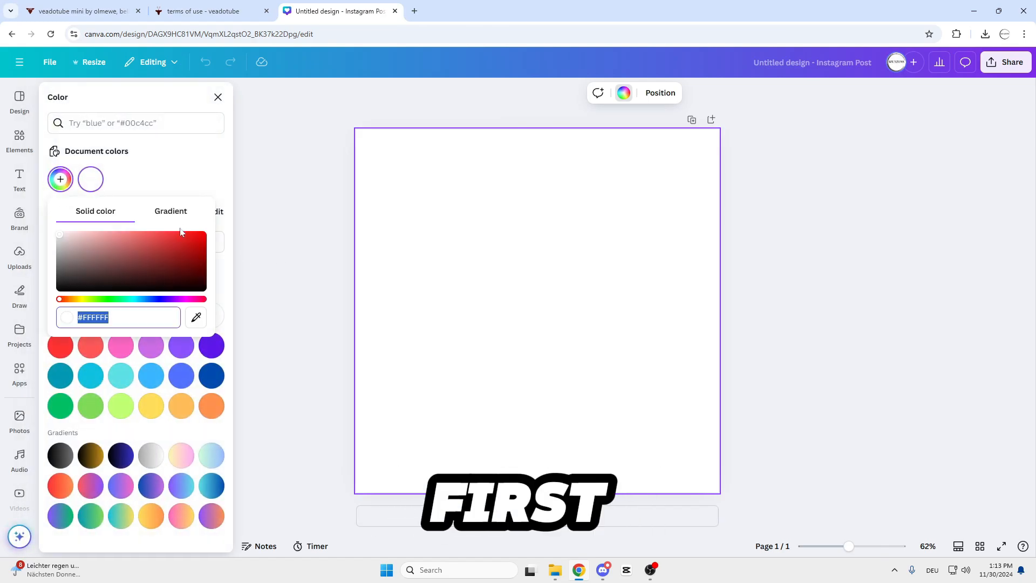
pyautogui.click(110, 300)
pyautogui.moveTo(124, 286); pyautogui.dragTo(419, 192)
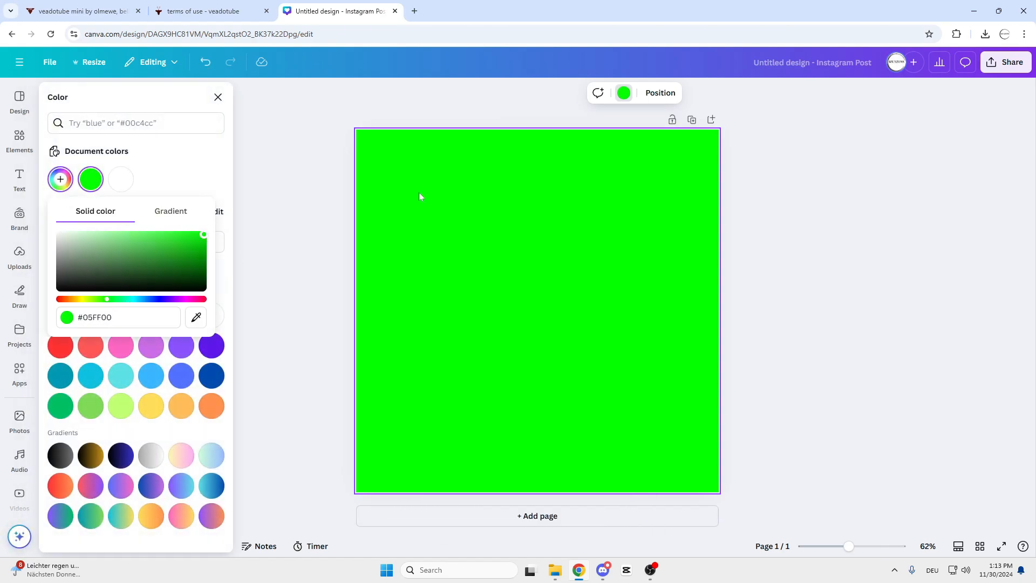
pyautogui.click(734, 227)
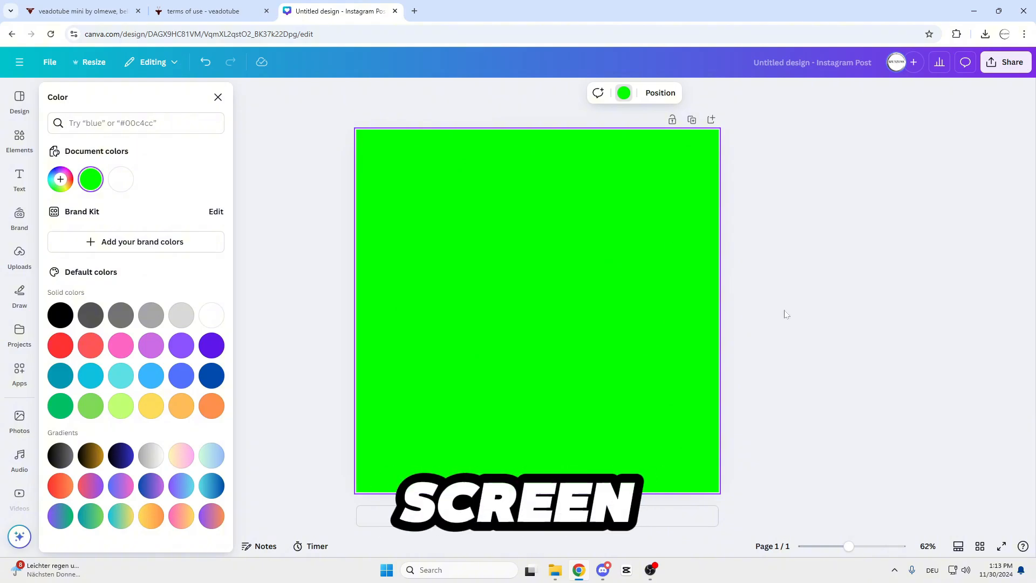
pyautogui.click(421, 230)
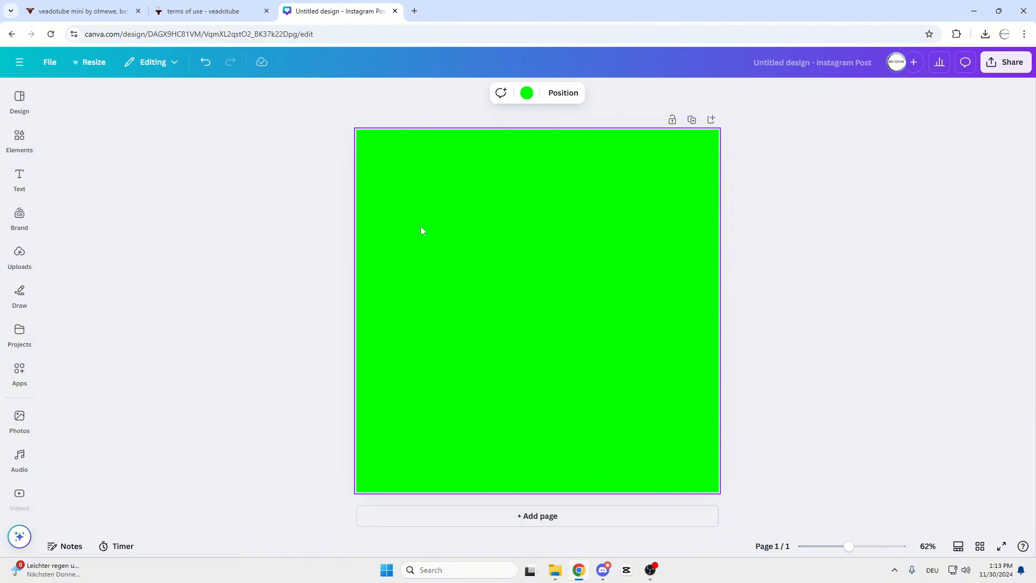
# Search the elements for "banana" and filter the results to free items only.
pyautogui.click(19, 139)
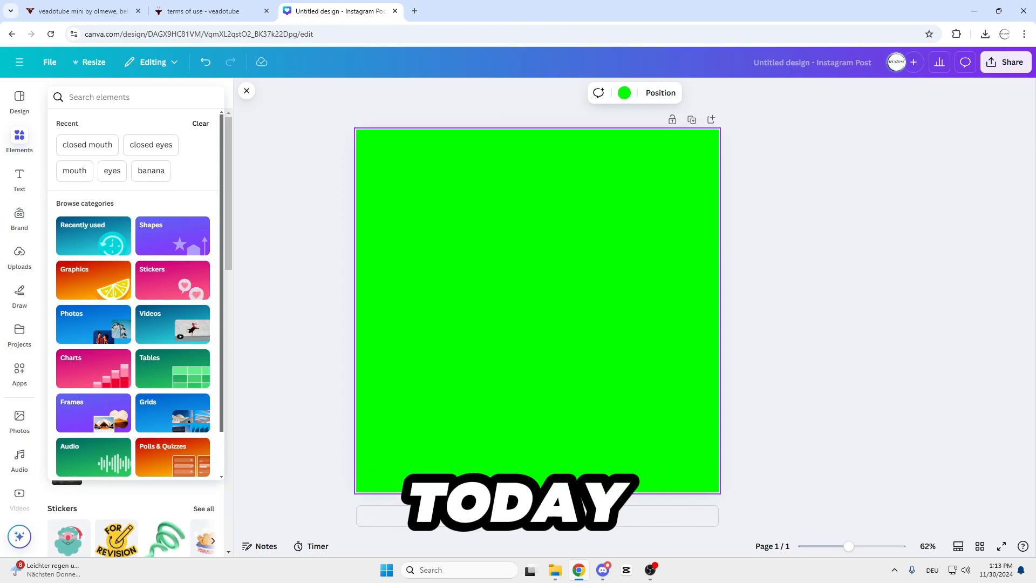
pyautogui.write('banana')
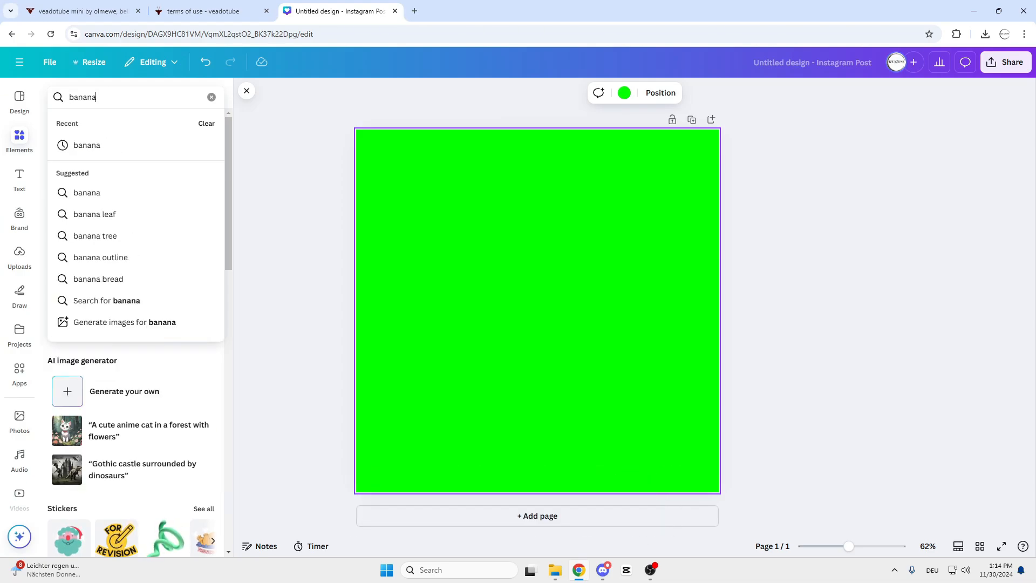
pyautogui.press('Return')
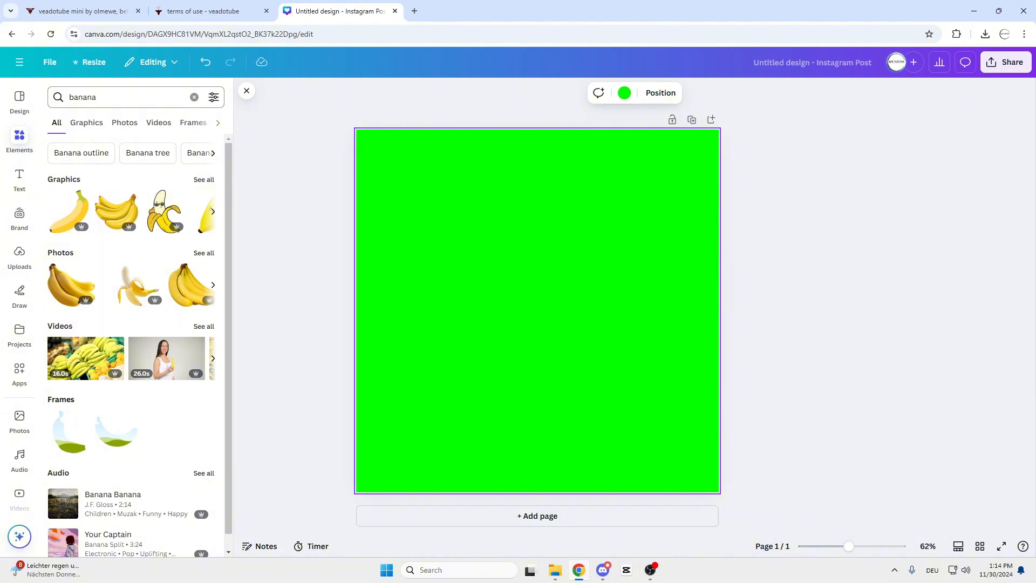
pyautogui.click(213, 97)
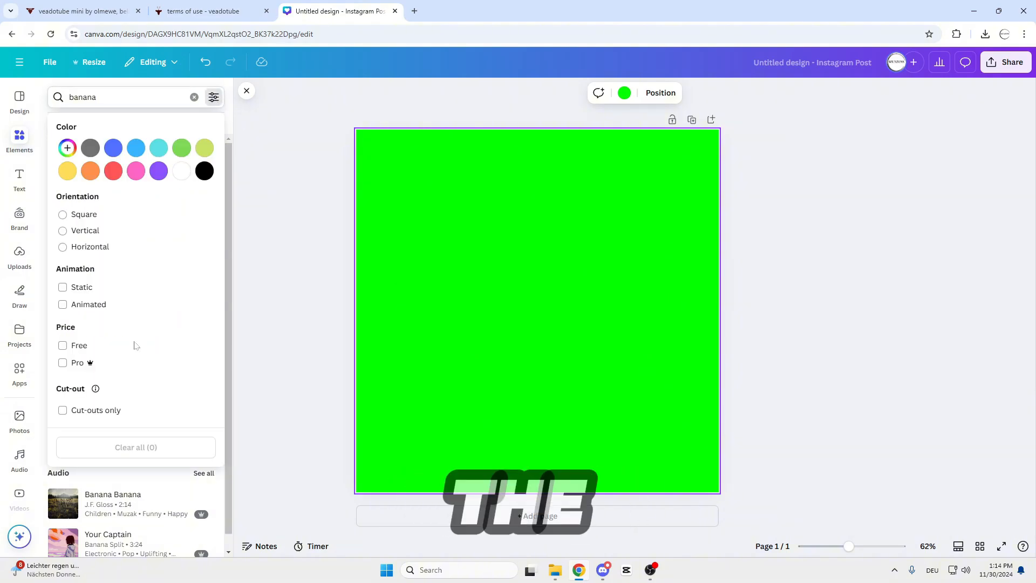
pyautogui.click(63, 347)
pyautogui.click(284, 317)
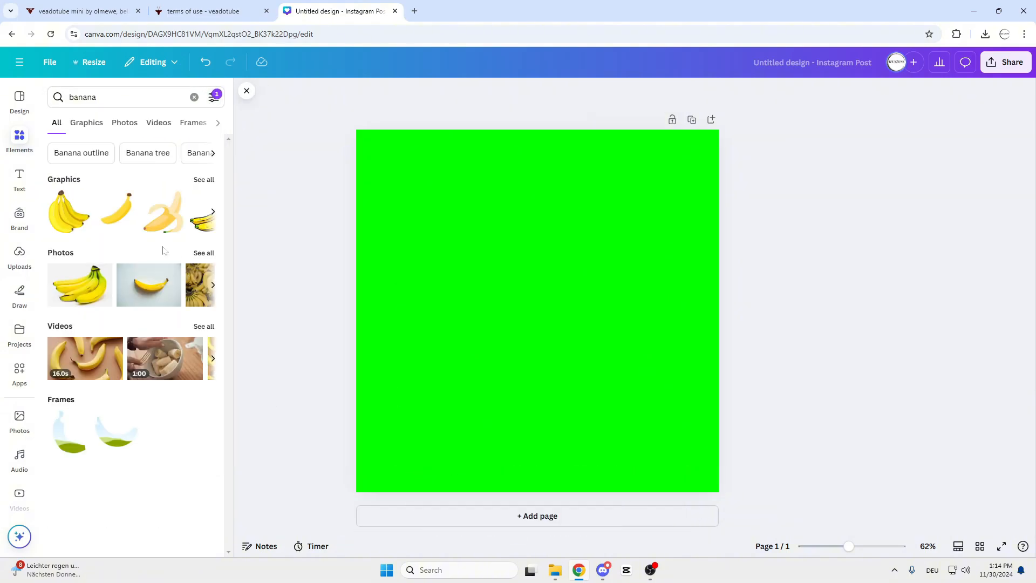
# Show all banana graphics and add the single yellow banana with a thick black outline to the page.
pyautogui.click(204, 180)
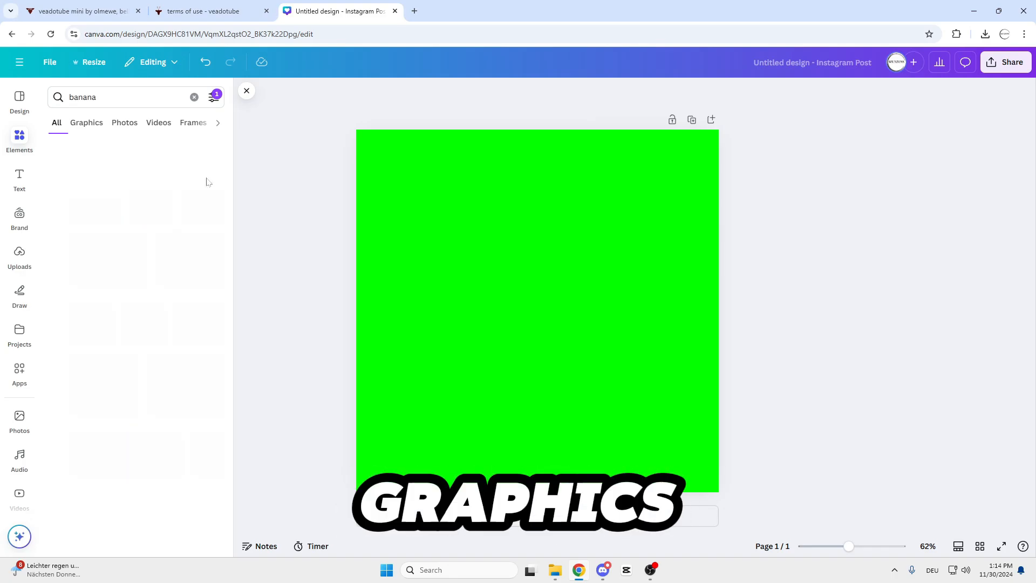
pyautogui.scroll(-3, 146, 338)
pyautogui.click(146, 338)
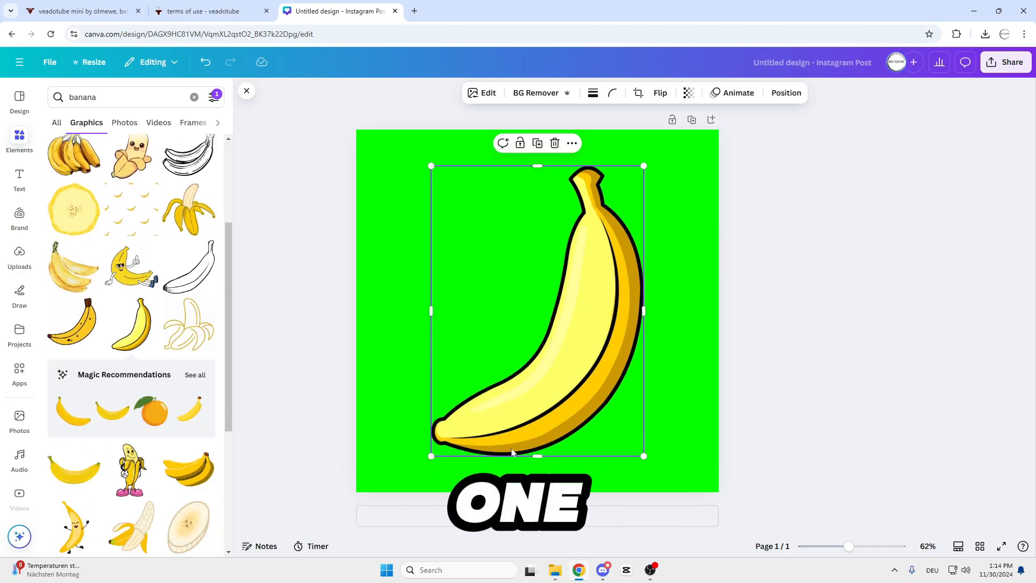
# Rotate the banana until it stands upright, and shrink it slightly so it fits centred on the green page.
pyautogui.moveTo(531, 493); pyautogui.dragTo(605, 450)
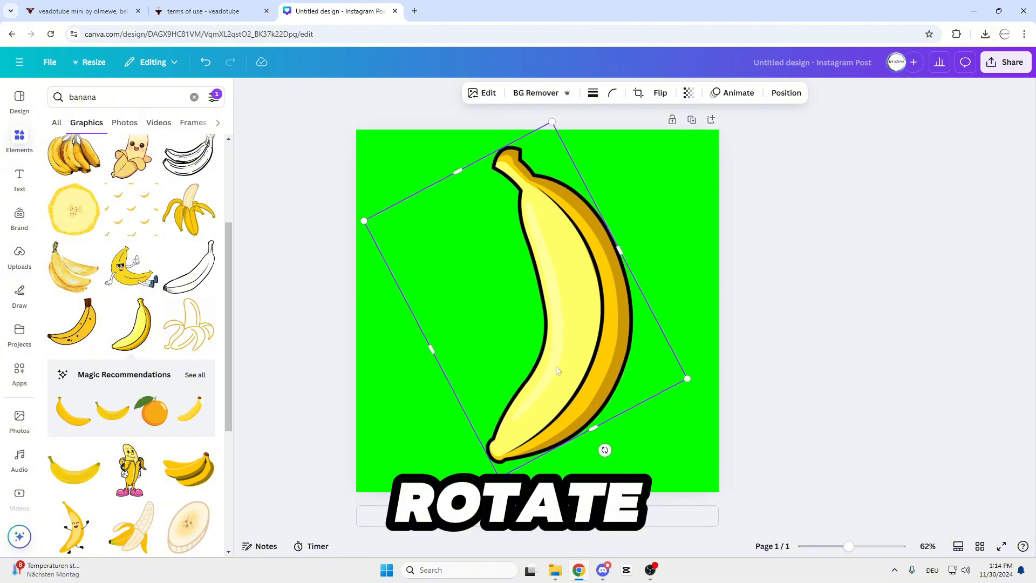
pyautogui.moveTo(552, 121); pyautogui.dragTo(549, 151)
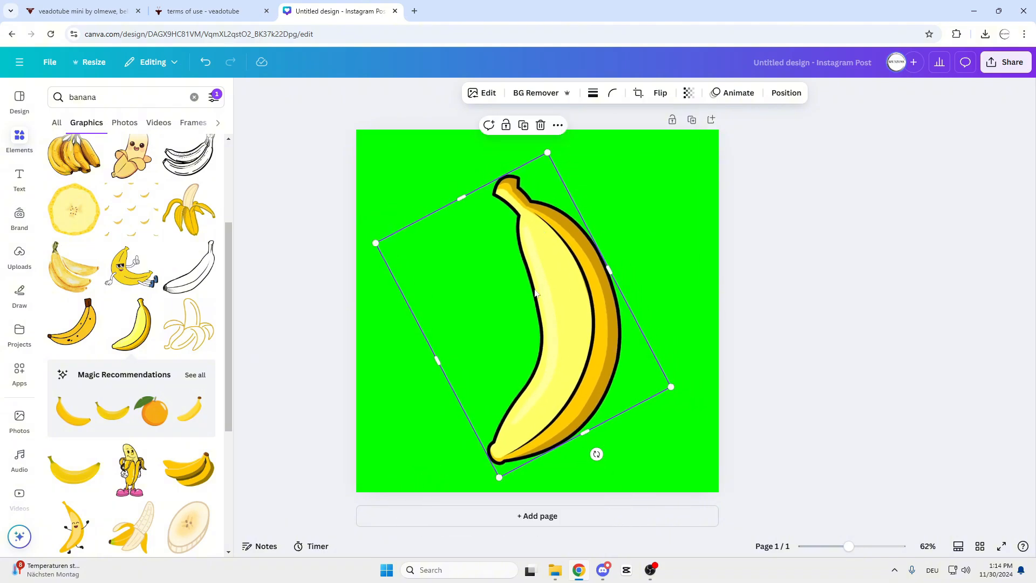
pyautogui.moveTo(535, 293)
pyautogui.mouseDown()
pyautogui.moveTo(518, 272)
pyautogui.moveTo(550, 291)
pyautogui.moveTo(522, 287)
pyautogui.mouseUp()
pyautogui.click(776, 272)
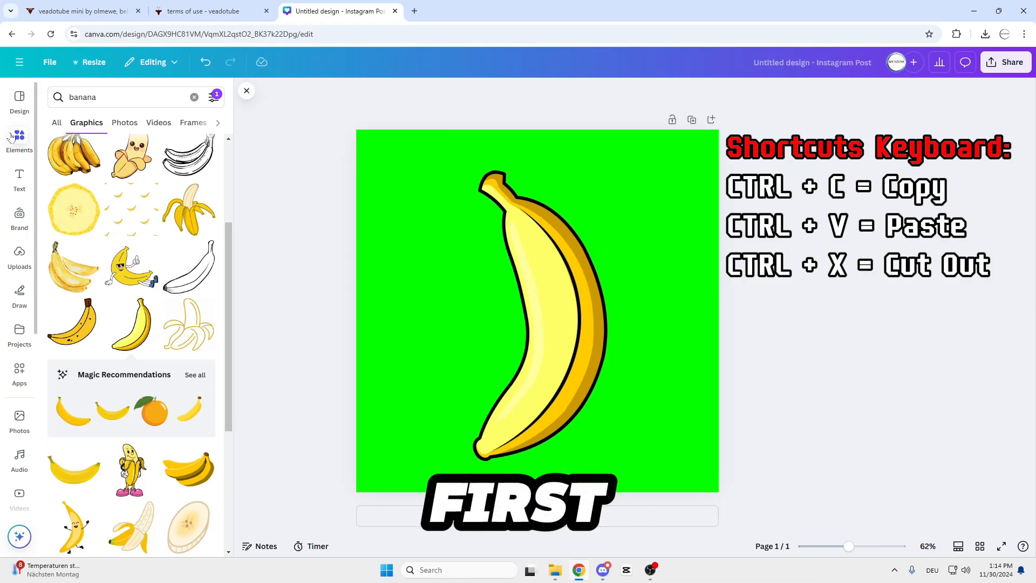
# Search the graphics for "eyes" and place the round cartoon eyes pair, scaled down, on the banana's upper half.
pyautogui.moveTo(116, 97); pyautogui.dragTo(6, 102)
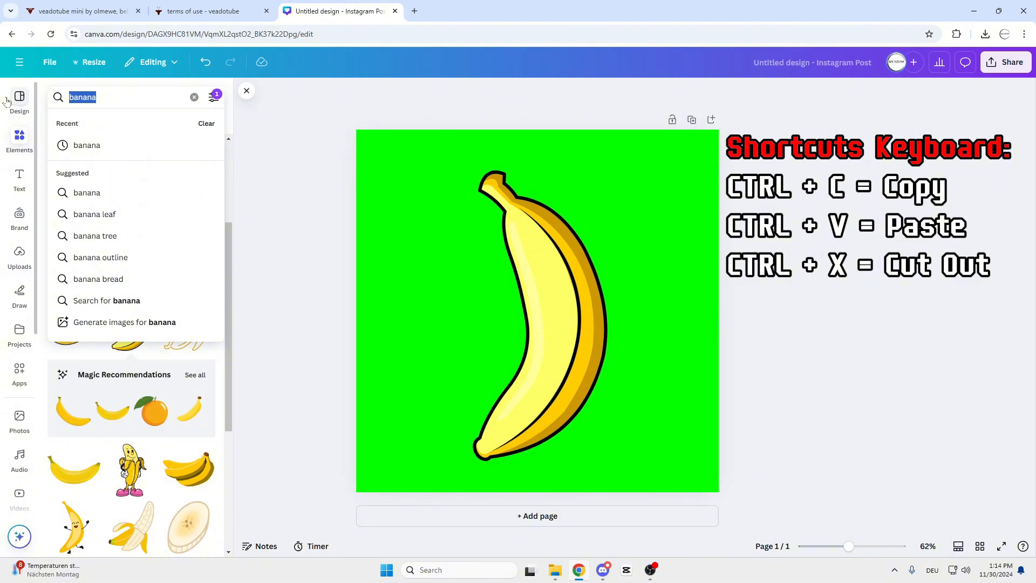
pyautogui.write('eyes')
pyautogui.press('Return')
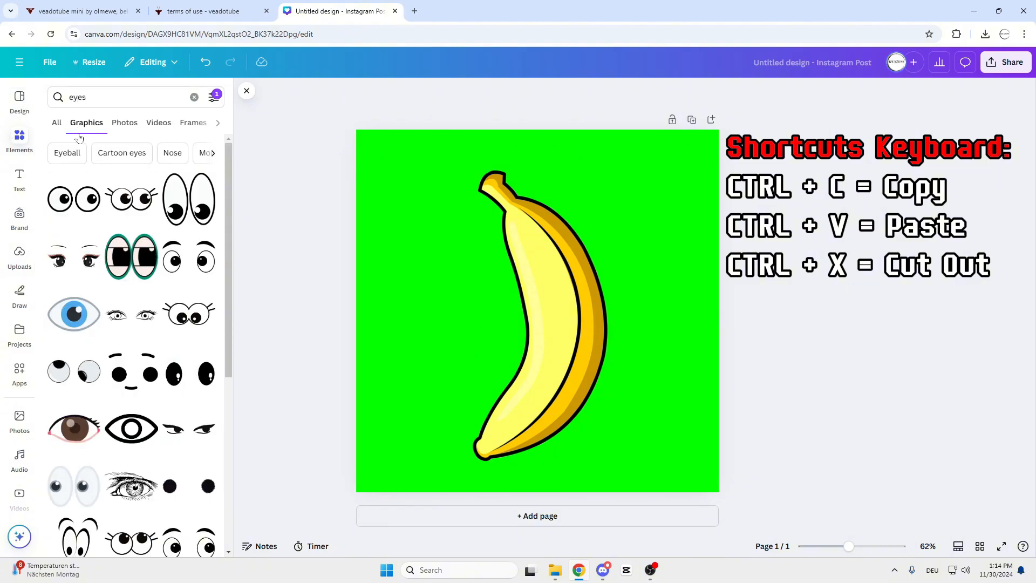
pyautogui.click(78, 199)
pyautogui.moveTo(683, 240); pyautogui.dragTo(550, 296)
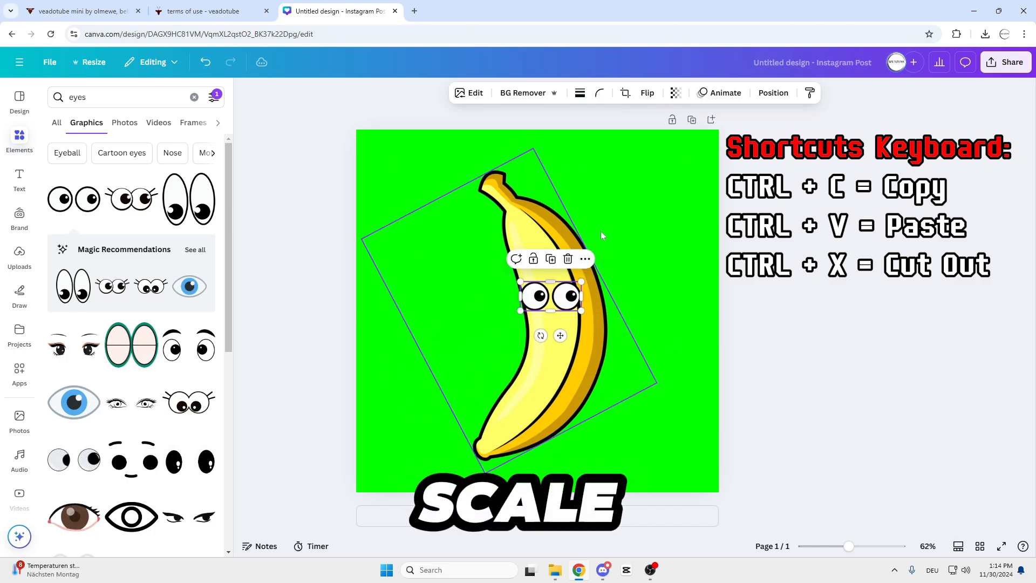
# Flip the eyes horizontally and shrink them to fit within the banana's front face.
pyautogui.click(647, 93)
pyautogui.click(655, 121)
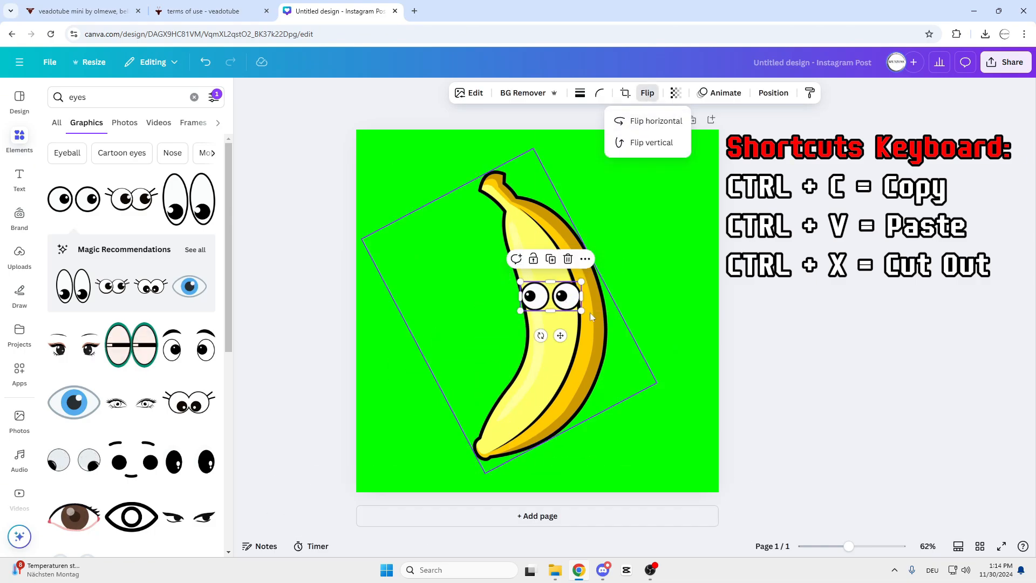
pyautogui.moveTo(581, 311); pyautogui.dragTo(569, 305)
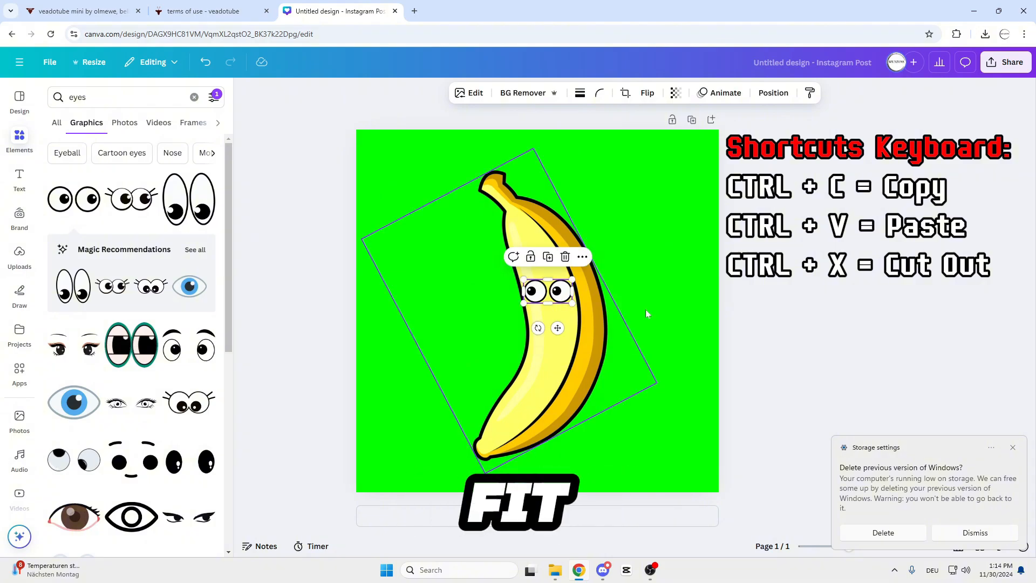
pyautogui.click(1013, 448)
pyautogui.click(647, 356)
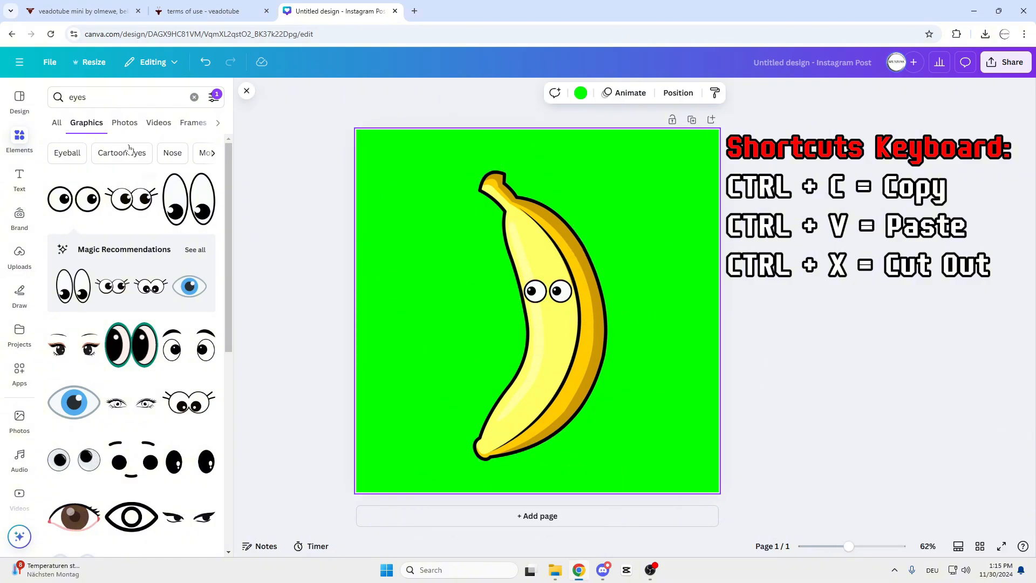
# Search the graphics for "mouth" and place the open smiling mouth with red tongue, scaled down, just below the eyes.
pyautogui.click(108, 97)
pyautogui.press('BackSpace')
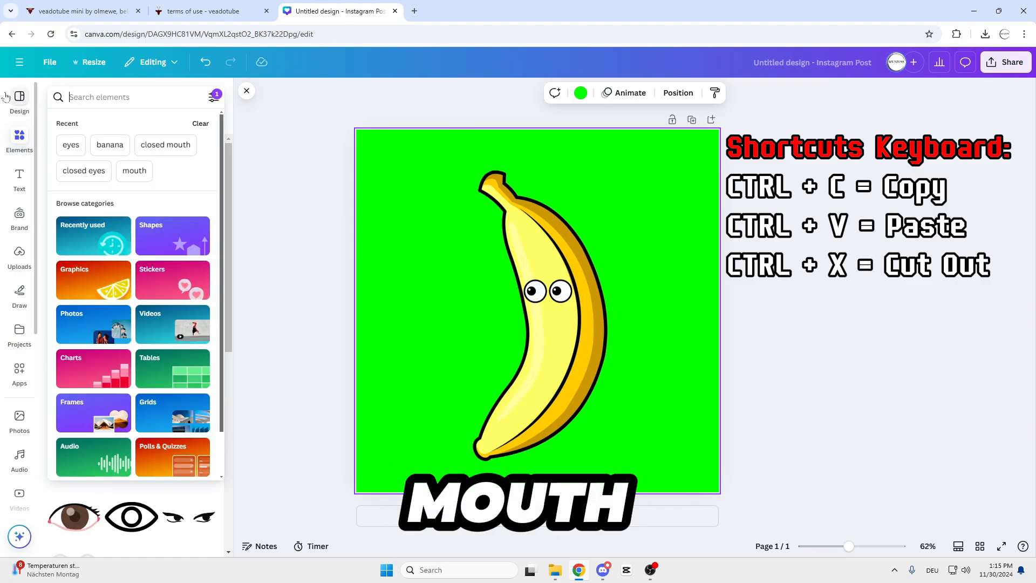
pyautogui.write('mouth')
pyautogui.press('Return')
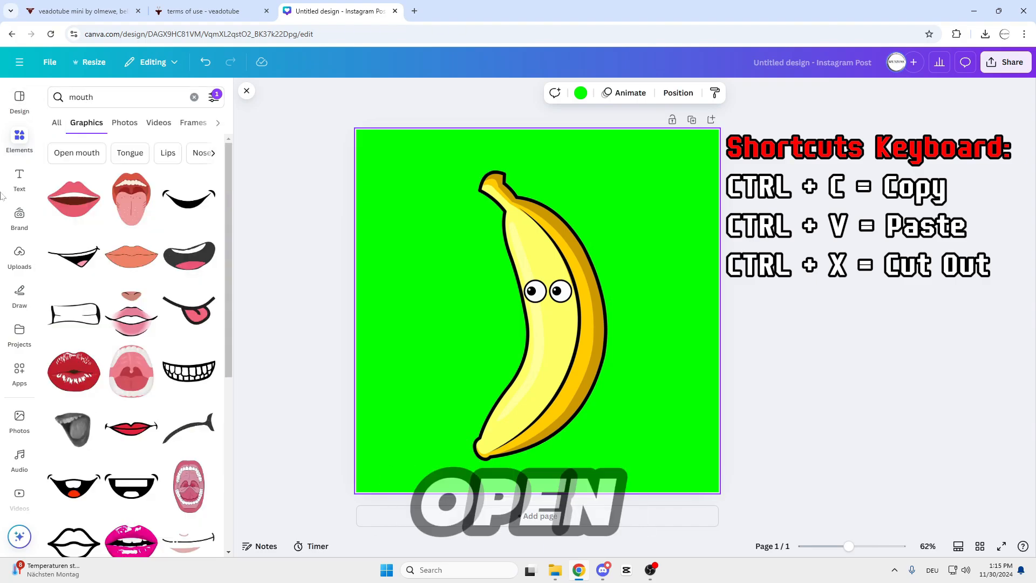
pyautogui.click(77, 496)
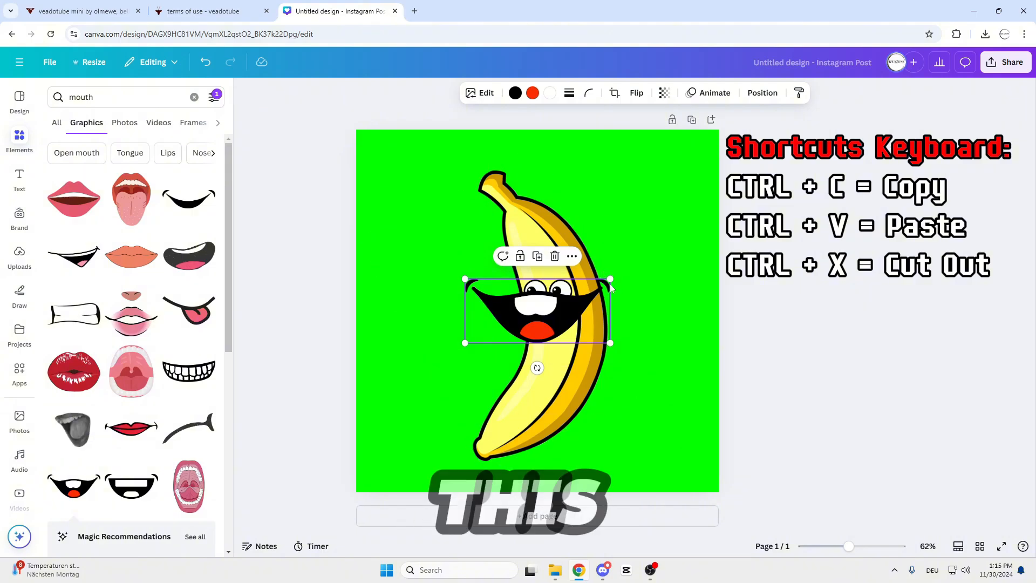
pyautogui.moveTo(604, 279); pyautogui.dragTo(529, 312)
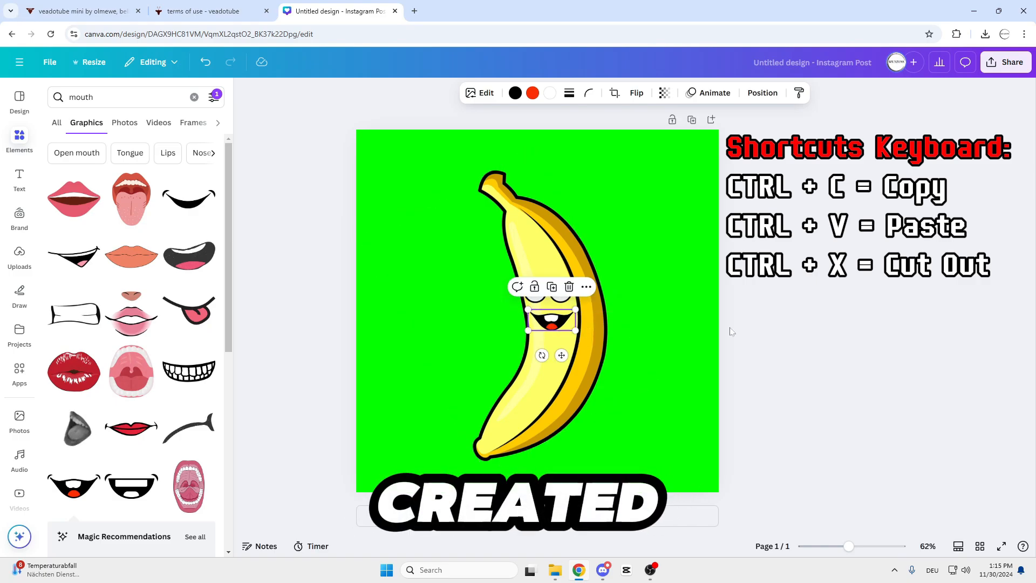
# Duplicate the banana page and search the graphics for "closed eyes" to use on the copy.
pyautogui.click(673, 107)
pyautogui.click(692, 119)
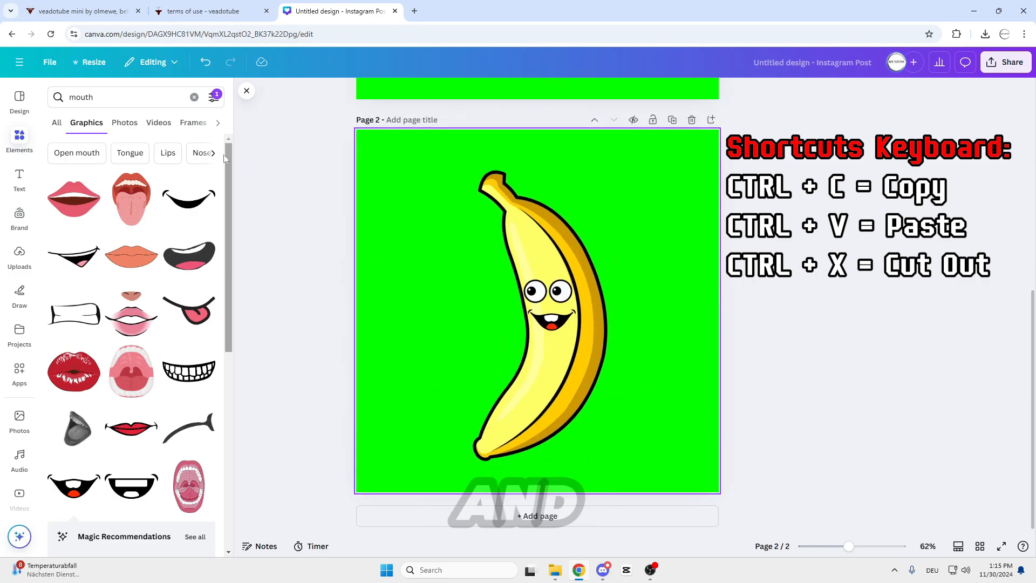
pyautogui.click(124, 97)
pyautogui.press('BackSpace')
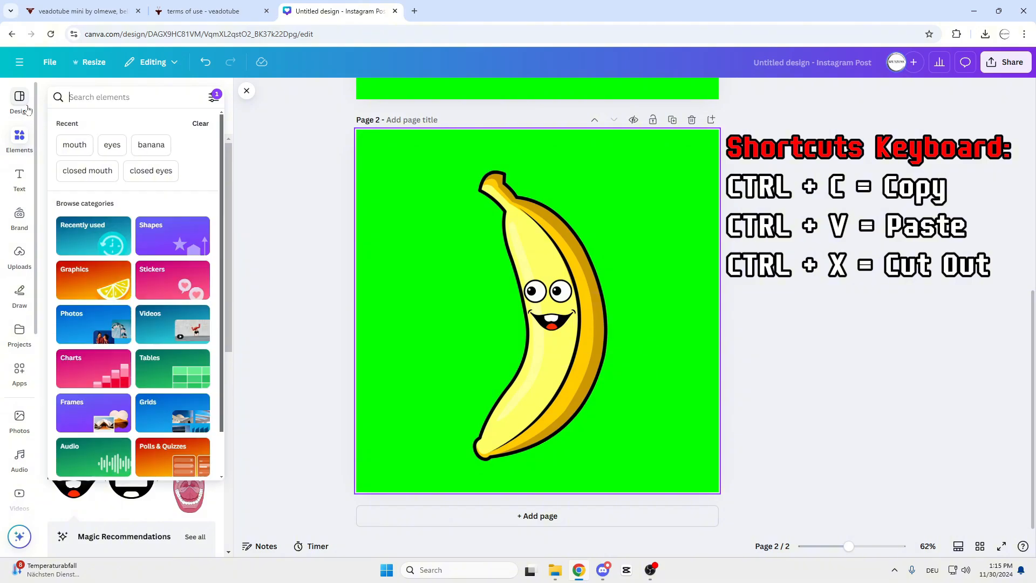
pyautogui.write('closed eyes')
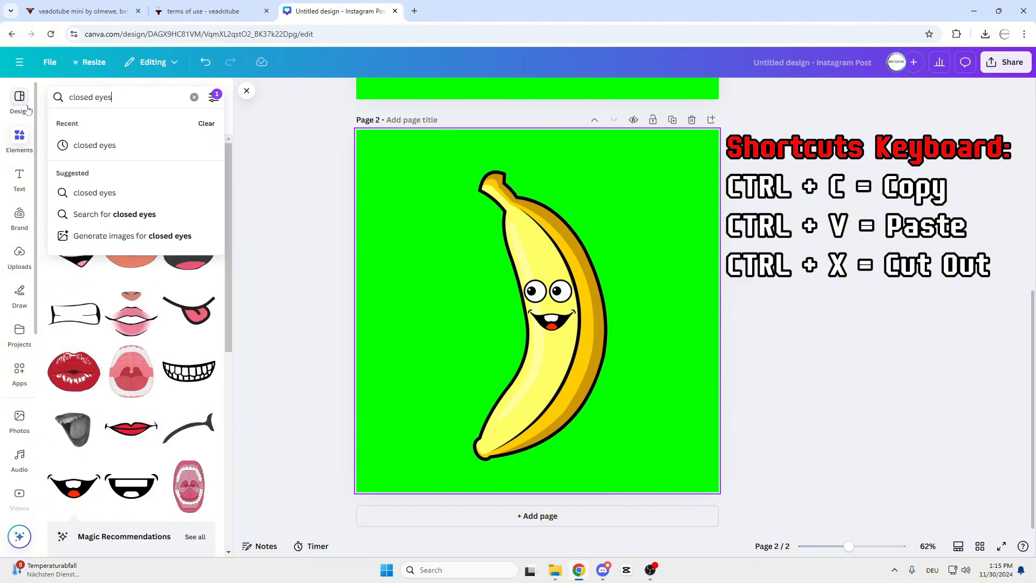
pyautogui.press('Return')
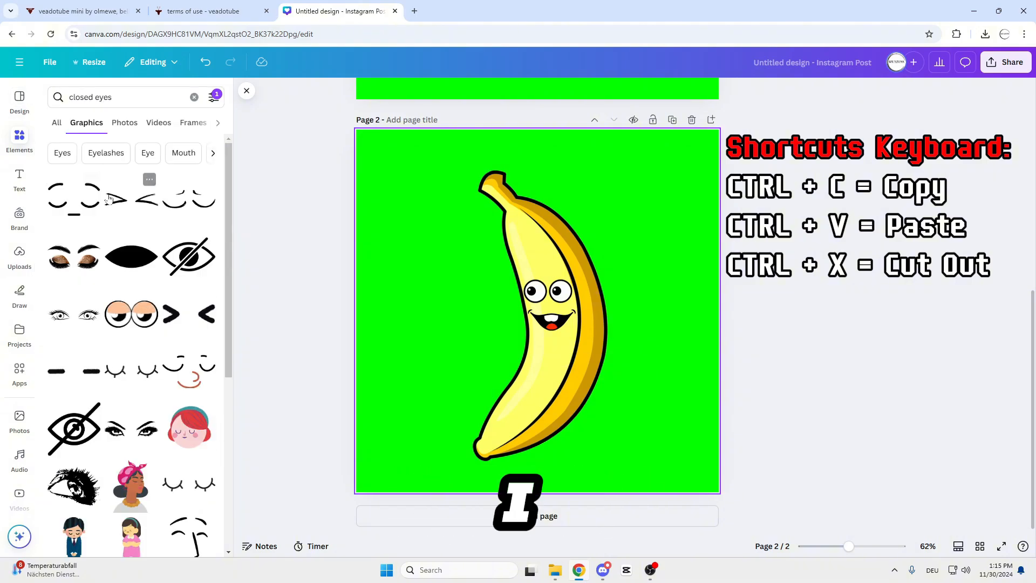
# Add the squeezed-shut "> <" eyes graphic to page 2, scaled to cover the banana's open eyes.
pyautogui.click(110, 198)
pyautogui.moveTo(561, 311)
pyautogui.mouseDown()
pyautogui.moveTo(567, 345)
pyautogui.moveTo(521, 332)
pyautogui.moveTo(566, 291)
pyautogui.mouseUp()
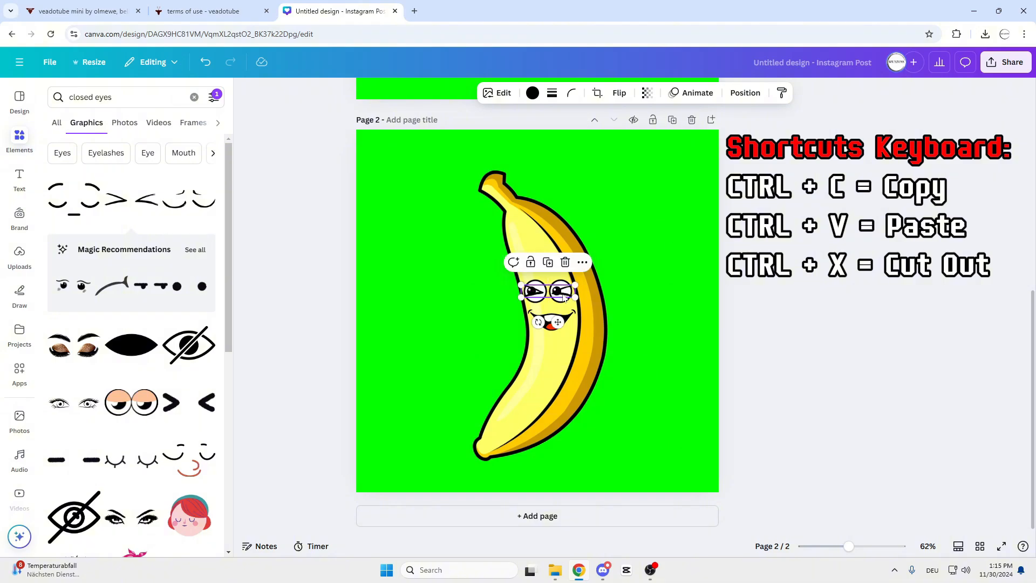
pyautogui.click(737, 302)
# Cut the squeezed-shut eyes from page 2, delete the open eyes beneath, and paste the closed eyes back onto the banana.
pyautogui.click(557, 289)
pyautogui.hotkey('ctrl', 'x')
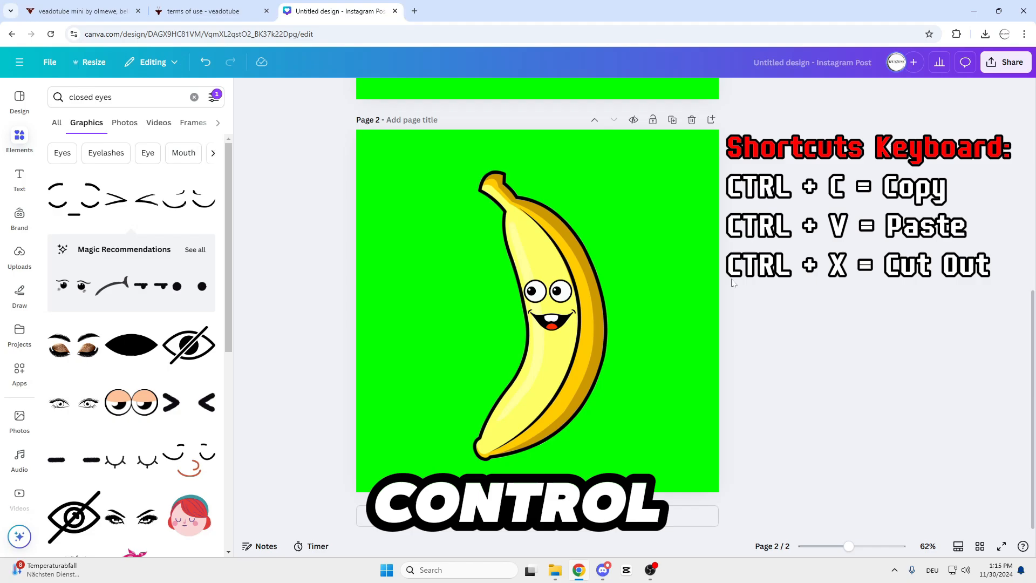
pyautogui.click(560, 299)
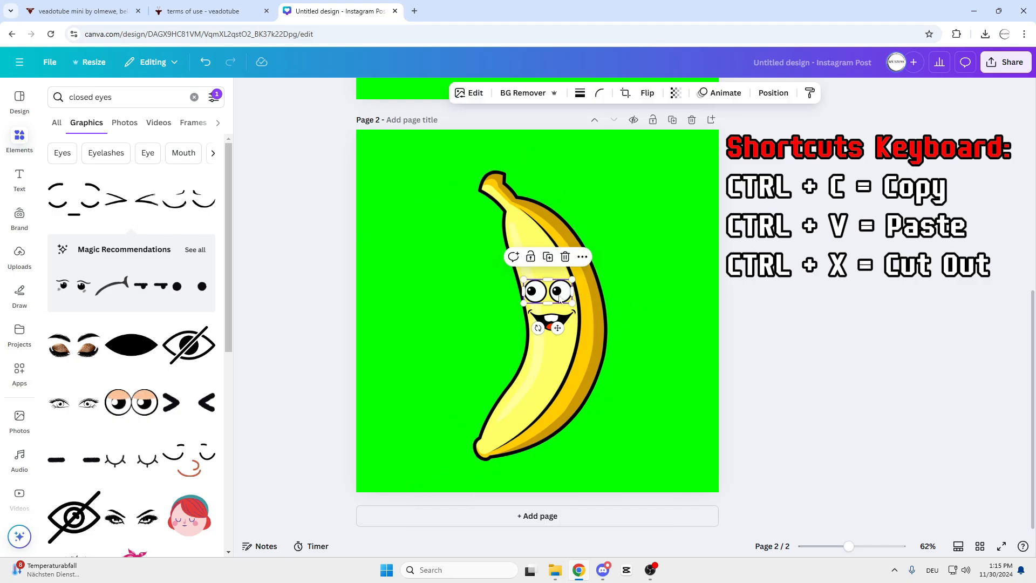
pyautogui.press('Delete')
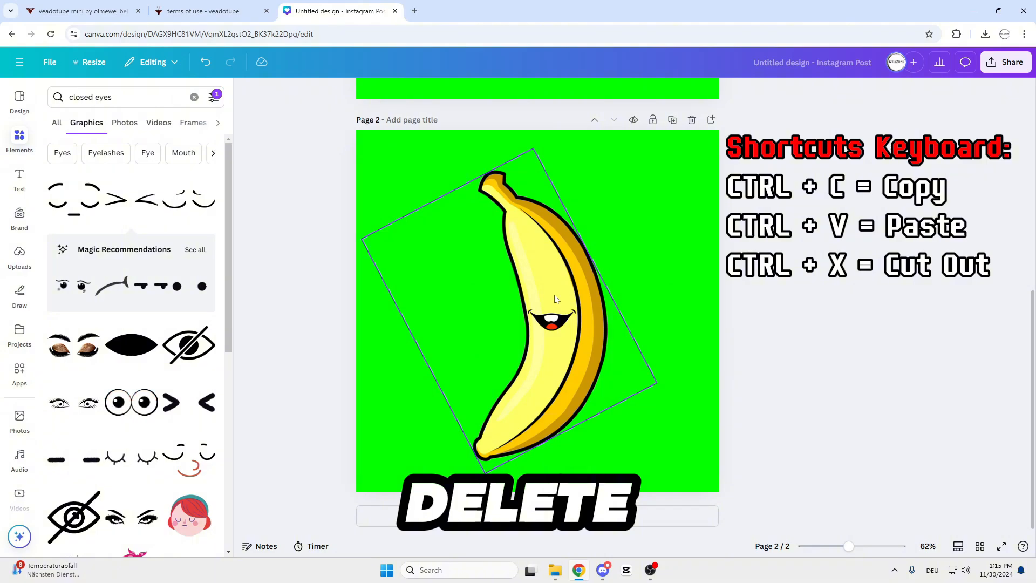
pyautogui.hotkey('ctrl', 'v')
pyautogui.click(820, 307)
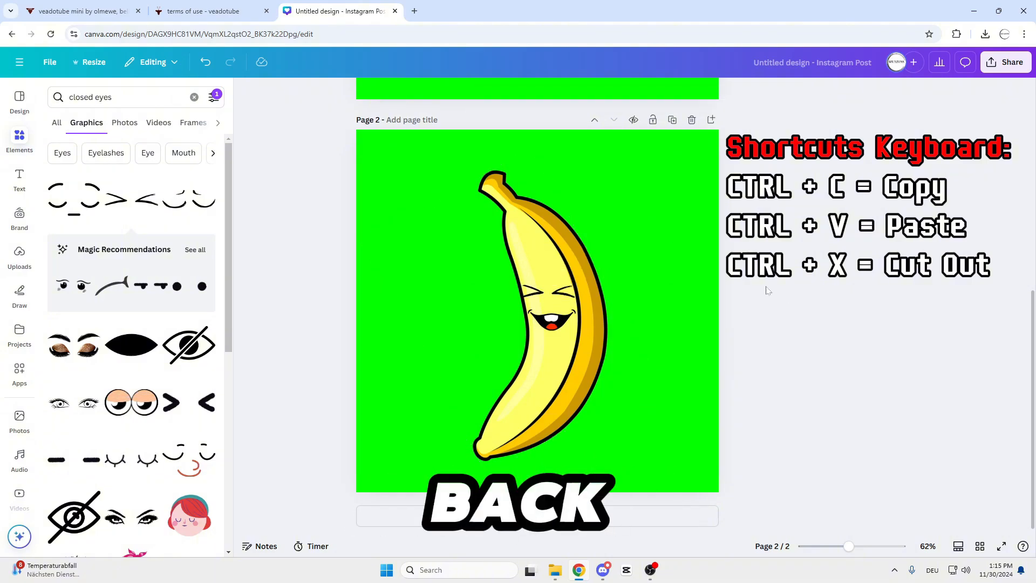
# Duplicate page 2 with the closed-eyed banana and search the graphics for "closed mouth" to use on the copy.
pyautogui.scroll(7, 735, 295)
pyautogui.scroll(-7, 681, 202)
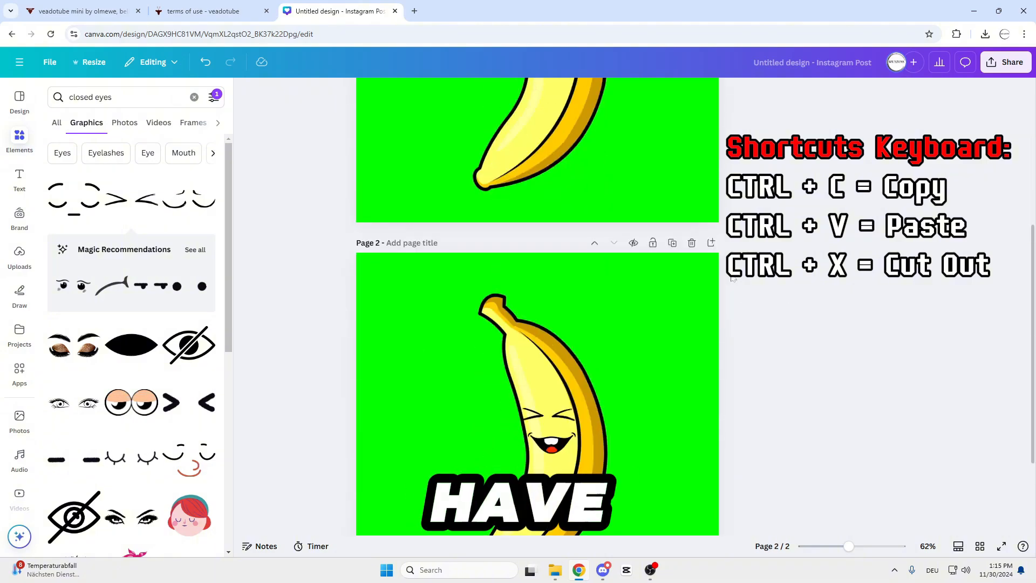
pyautogui.click(671, 134)
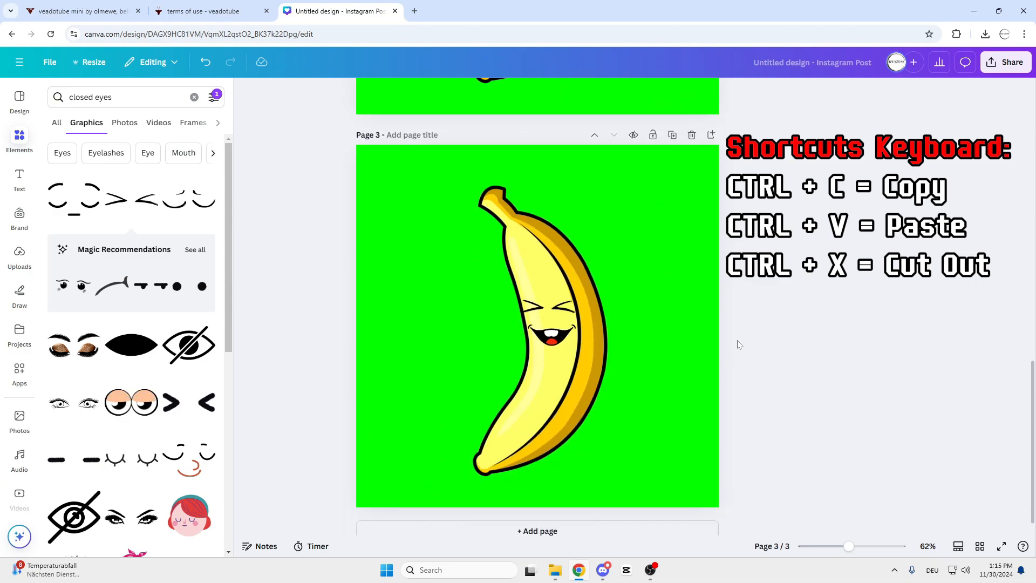
pyautogui.click(124, 97)
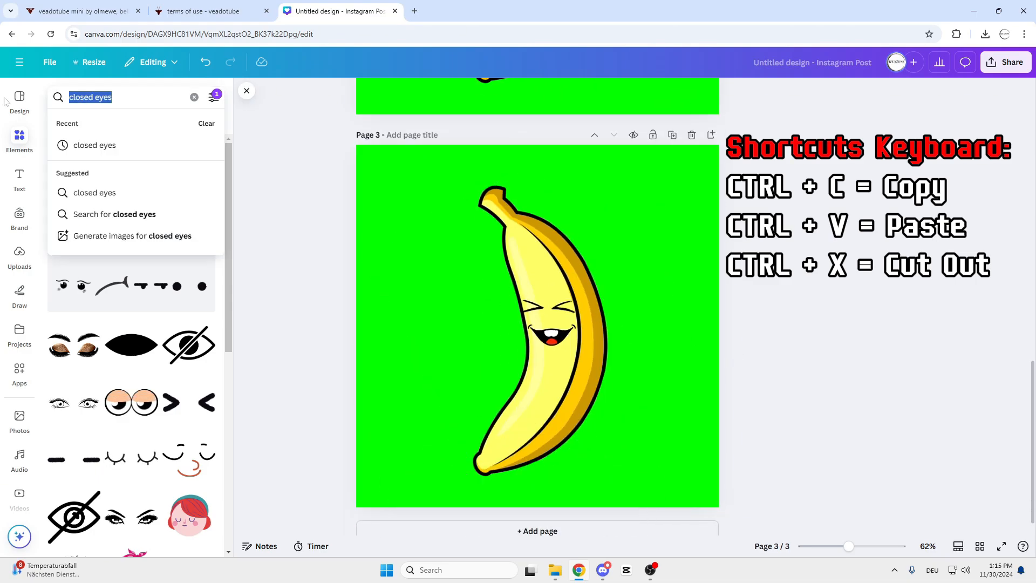
pyautogui.write('closed ')
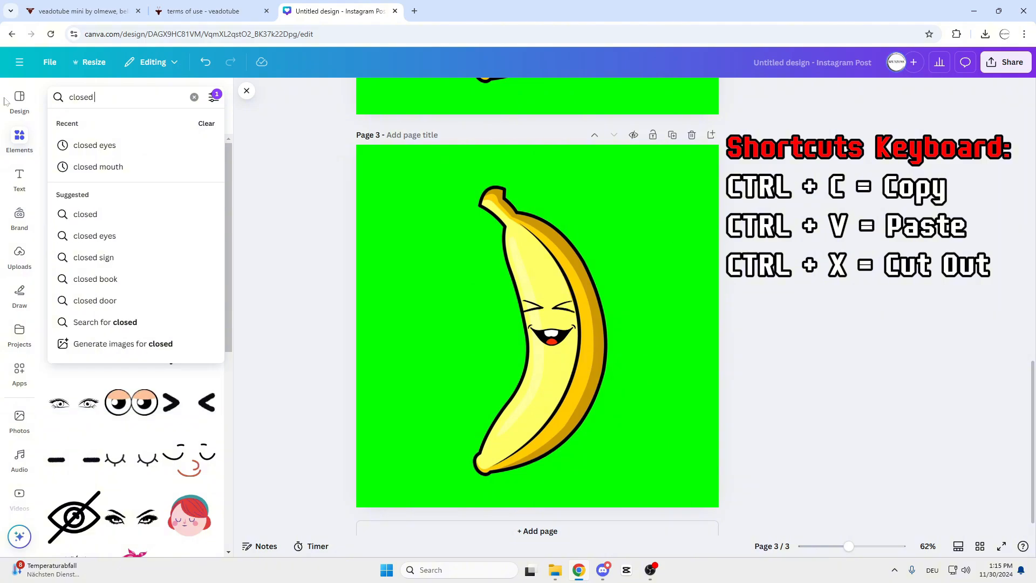
pyautogui.write('mouth')
pyautogui.press('Return')
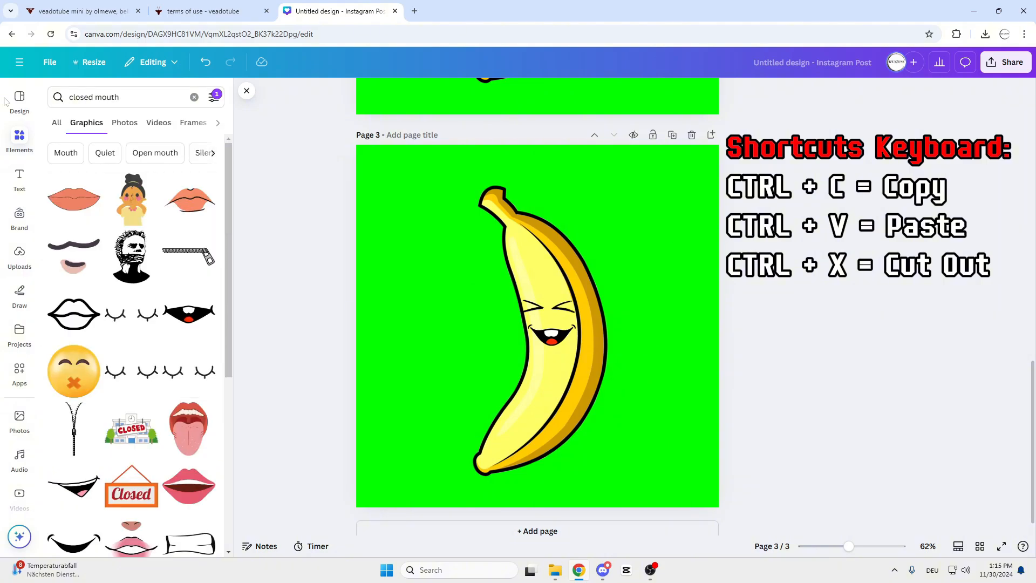
# Add the black closed smiling mouth graphic to page 3, scaled down to cover the banana's open mouth.
pyautogui.scroll(-4, 94, 356)
pyautogui.click(73, 323)
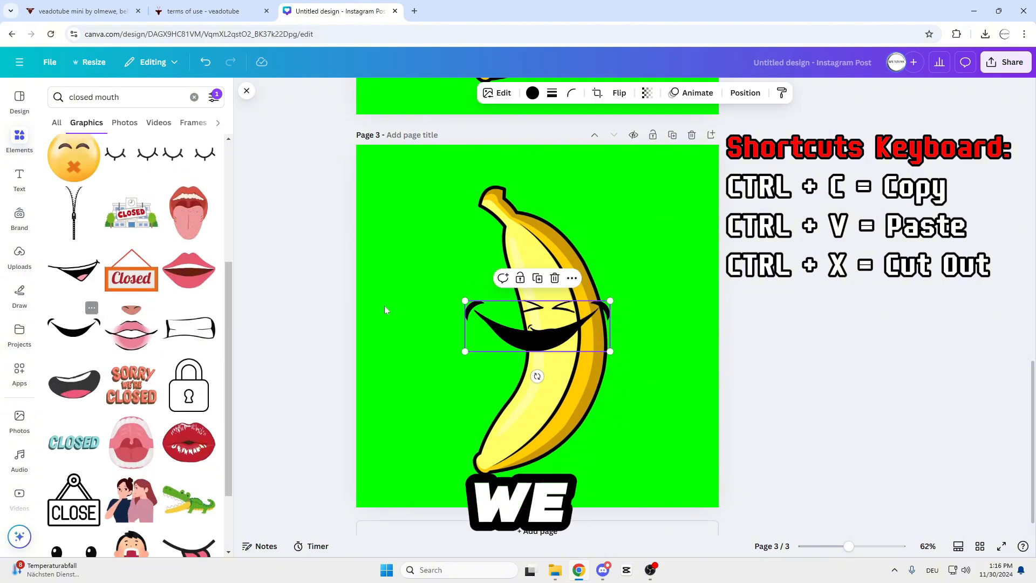
pyautogui.moveTo(608, 301); pyautogui.dragTo(591, 327)
pyautogui.scroll(2, 560, 336)
pyautogui.moveTo(575, 335); pyautogui.dragTo(576, 330)
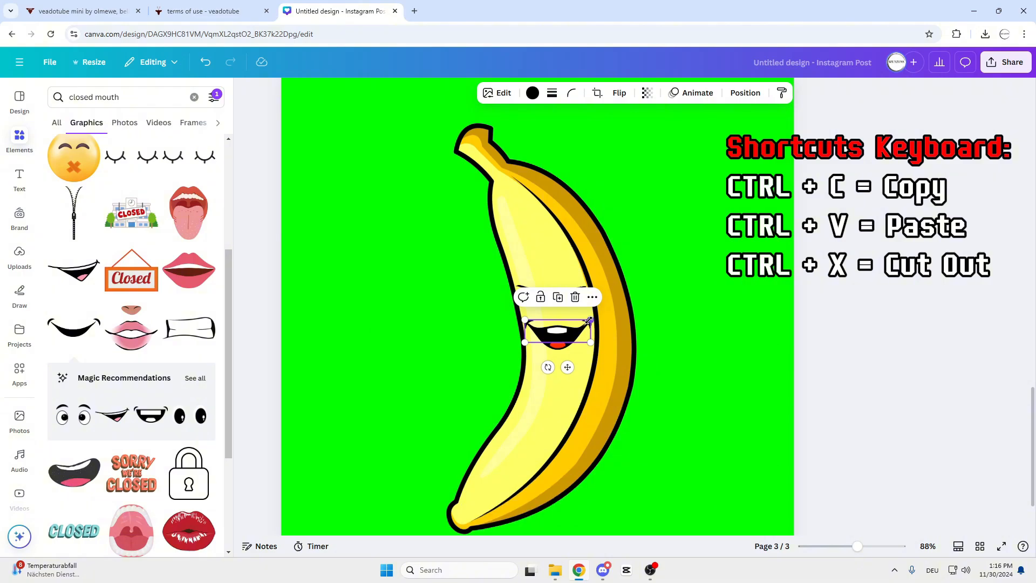
pyautogui.click(706, 348)
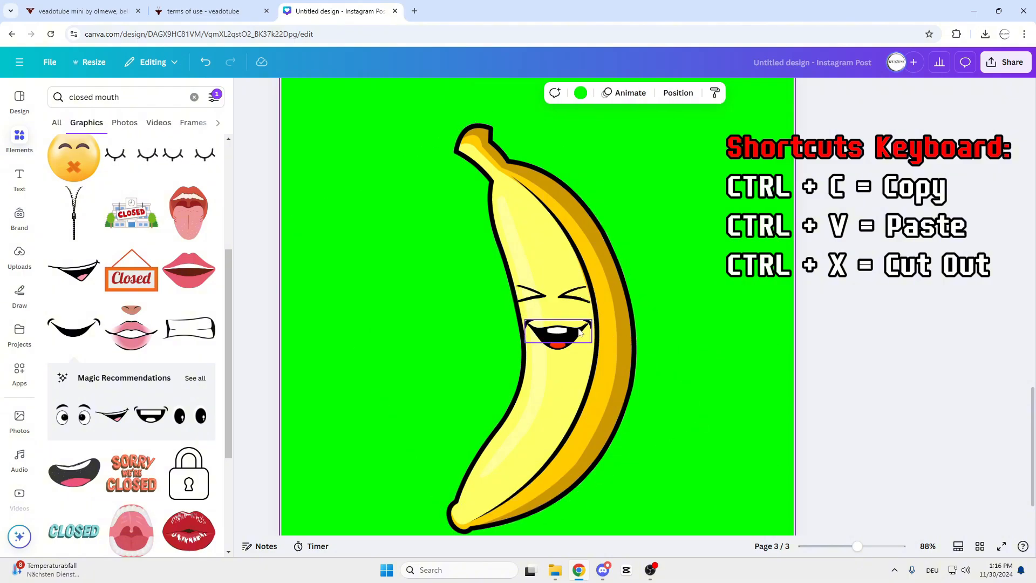
# Cut the closed mouth from page 3, delete the open mouth beneath, and paste the closed mouth back in its place.
pyautogui.click(575, 329)
pyautogui.hotkey('ctrl', 'x')
pyautogui.click(575, 333)
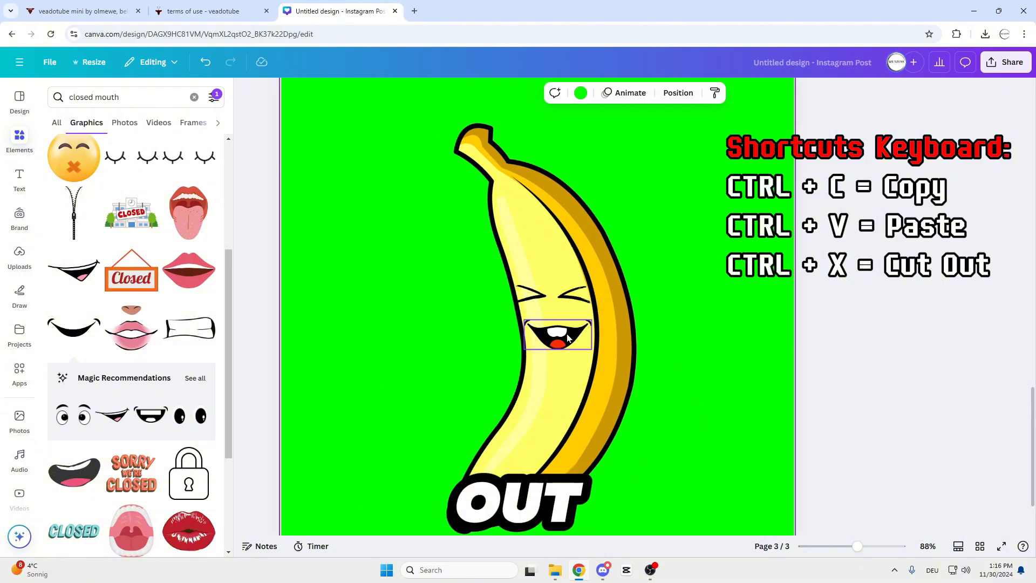
pyautogui.press('Delete')
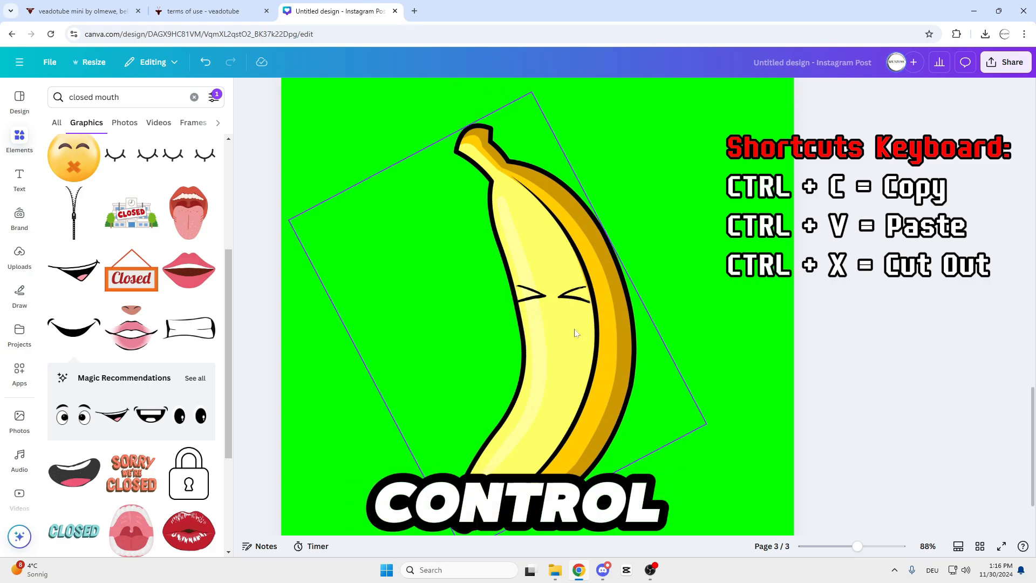
pyautogui.hotkey('ctrl', 'v')
pyautogui.click(663, 329)
# Duplicate page 1, which shows the banana with open eyes and open mouth.
pyautogui.scroll(-5, 623, 334)
pyautogui.scroll(5, 623, 338)
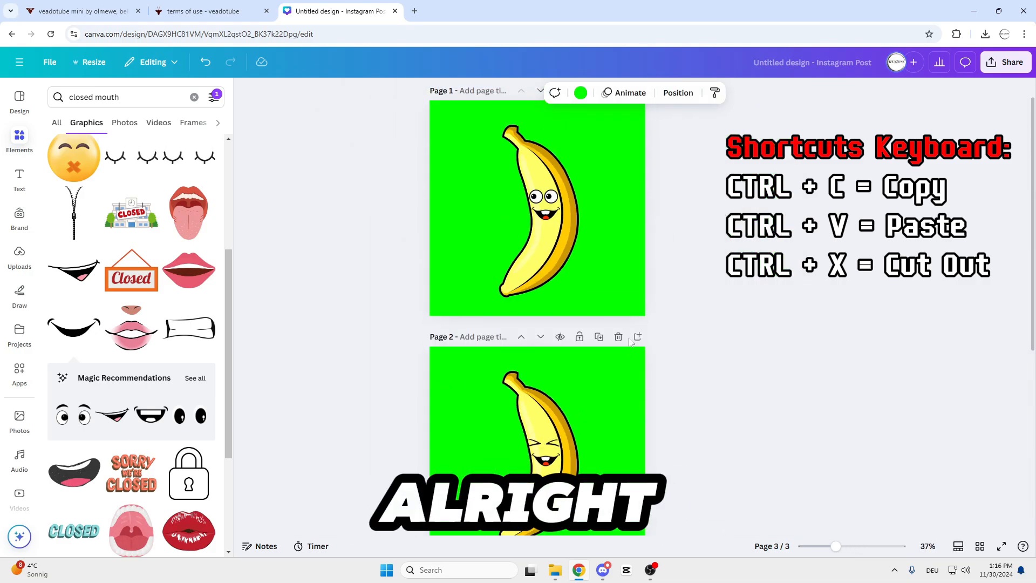
pyautogui.scroll(-3, 629, 339)
pyautogui.scroll(2, 629, 342)
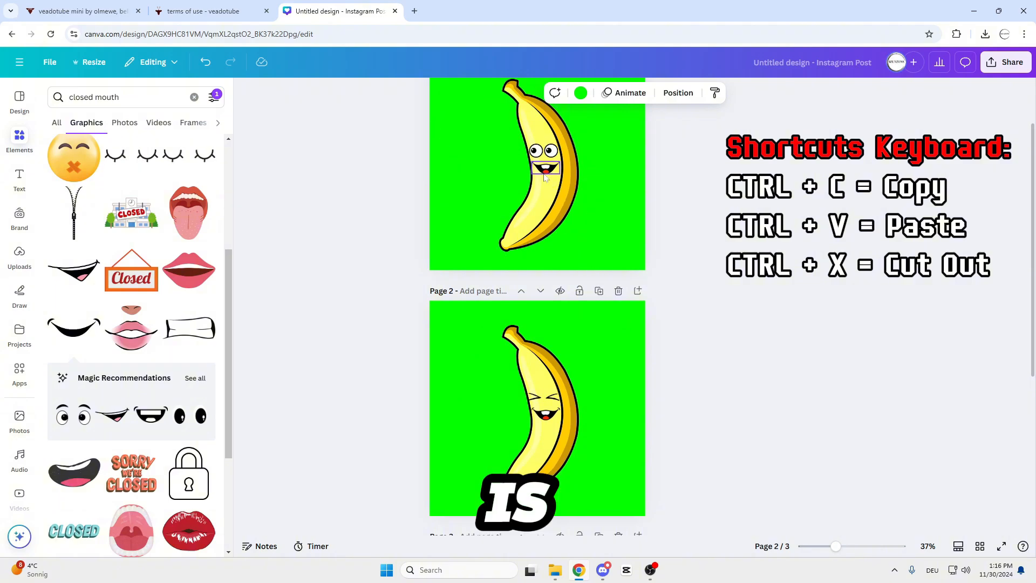
pyautogui.scroll(2, 612, 208)
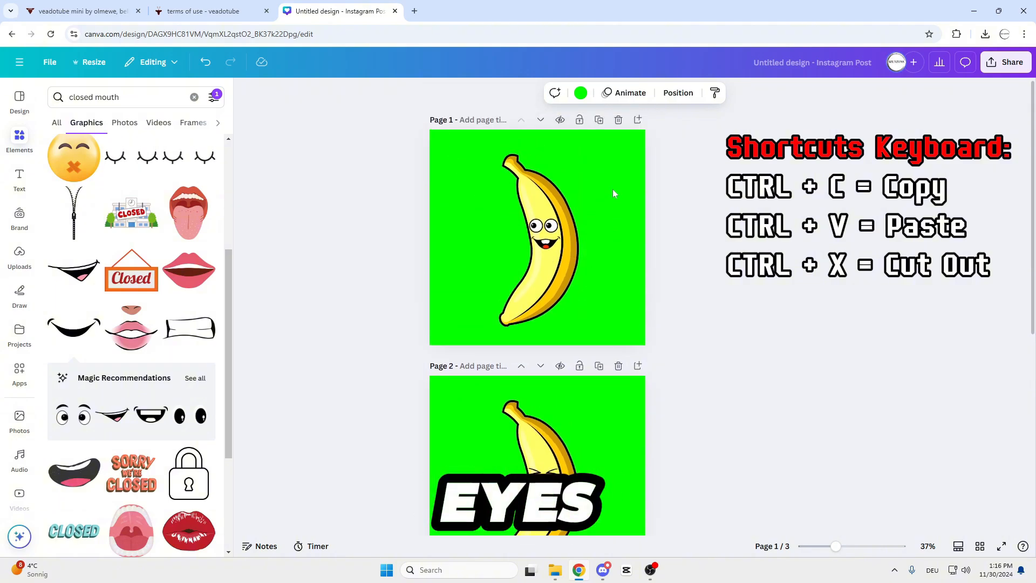
pyautogui.click(599, 111)
# Copy the closed smiling mouth from page 4 and paste it onto page 2 in place of the open mouth.
pyautogui.scroll(-6, 662, 235)
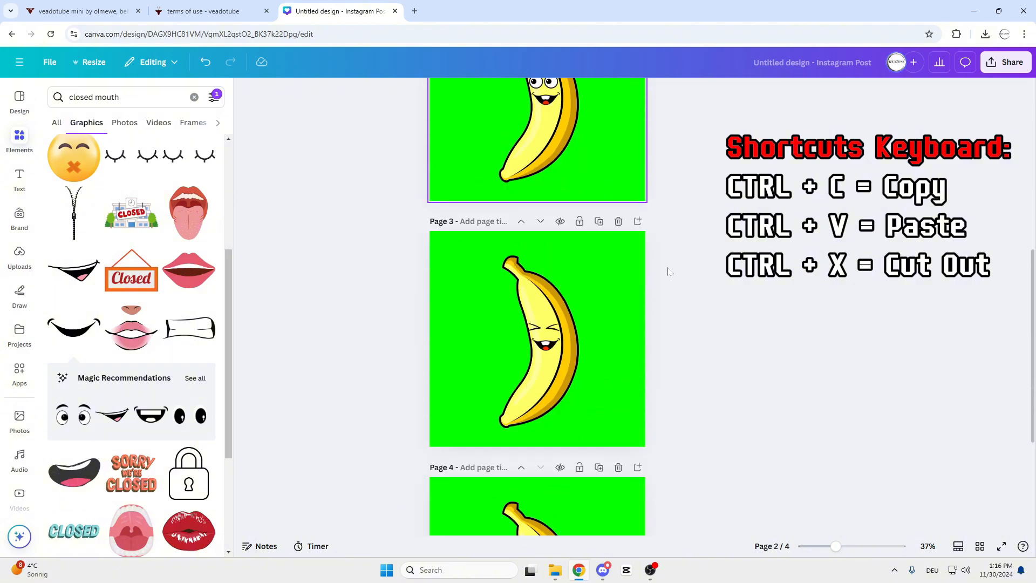
pyautogui.scroll(3, 612, 308)
pyautogui.scroll(-2, 559, 372)
pyautogui.click(550, 324)
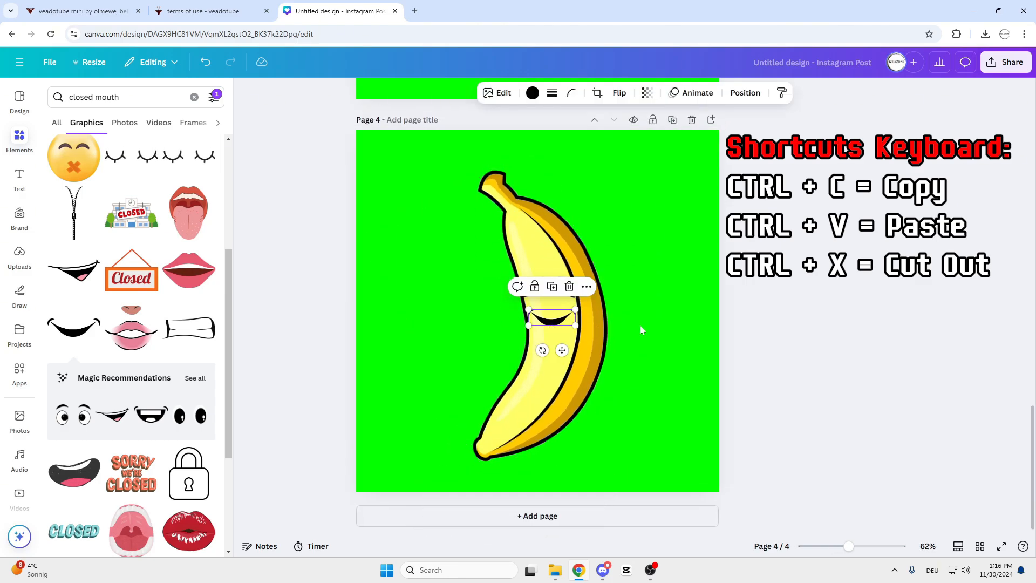
pyautogui.scroll(-3, 639, 325)
pyautogui.scroll(10, 640, 326)
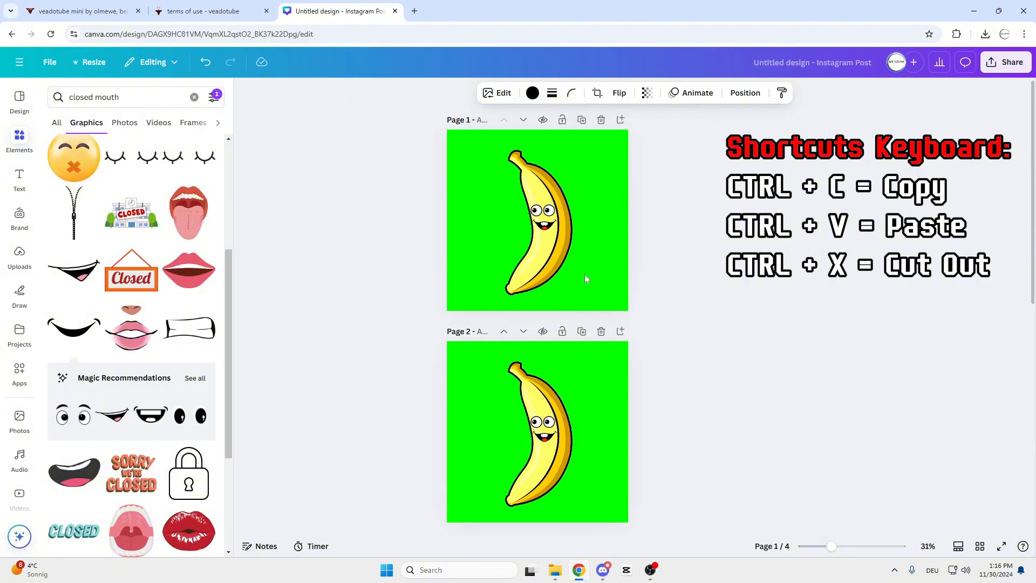
pyautogui.scroll(-3, 564, 358)
pyautogui.scroll(4, 565, 359)
pyautogui.click(566, 308)
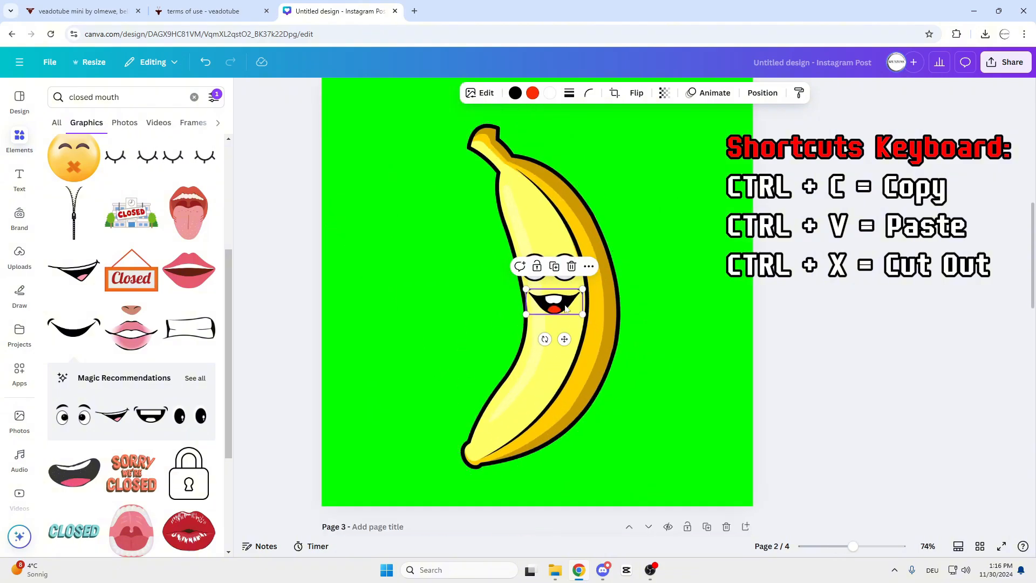
pyautogui.press('Delete')
pyautogui.hotkey('ctrl', 'v')
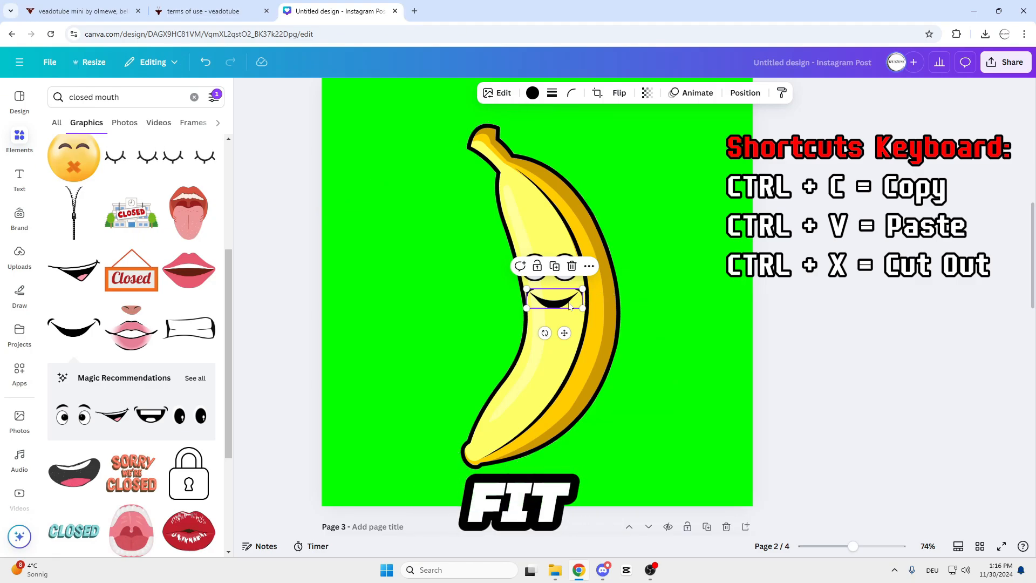
pyautogui.click(777, 324)
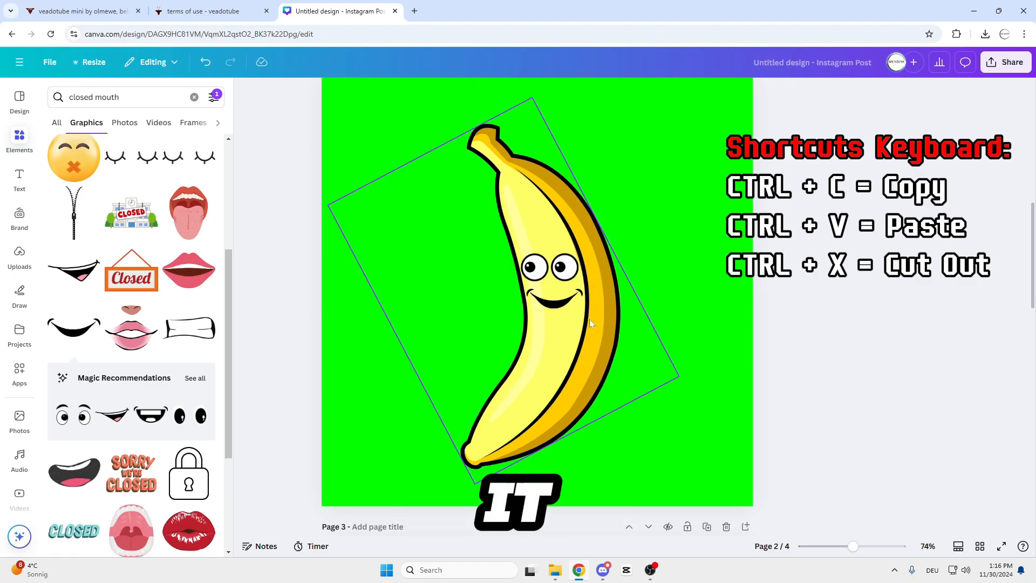
# Download all four pages of the design as PNG images.
pyautogui.scroll(-2, 587, 319)
pyautogui.scroll(5, 587, 320)
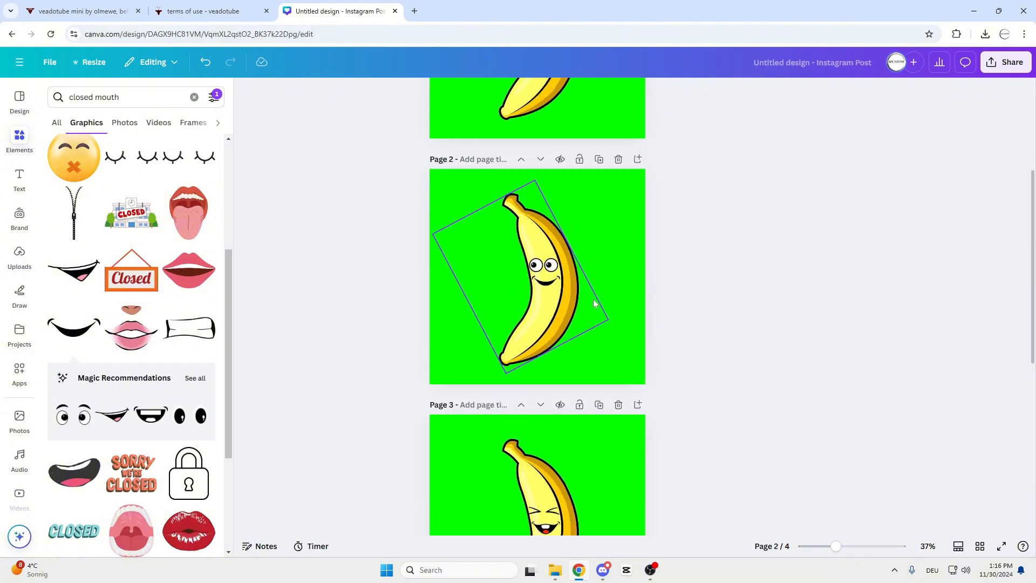
pyautogui.click(1006, 61)
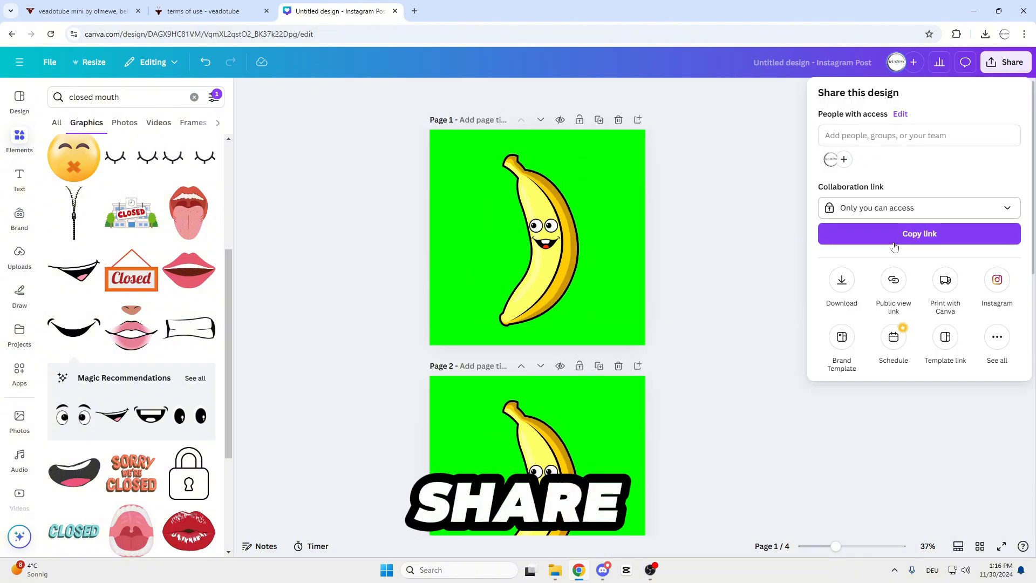
pyautogui.click(841, 278)
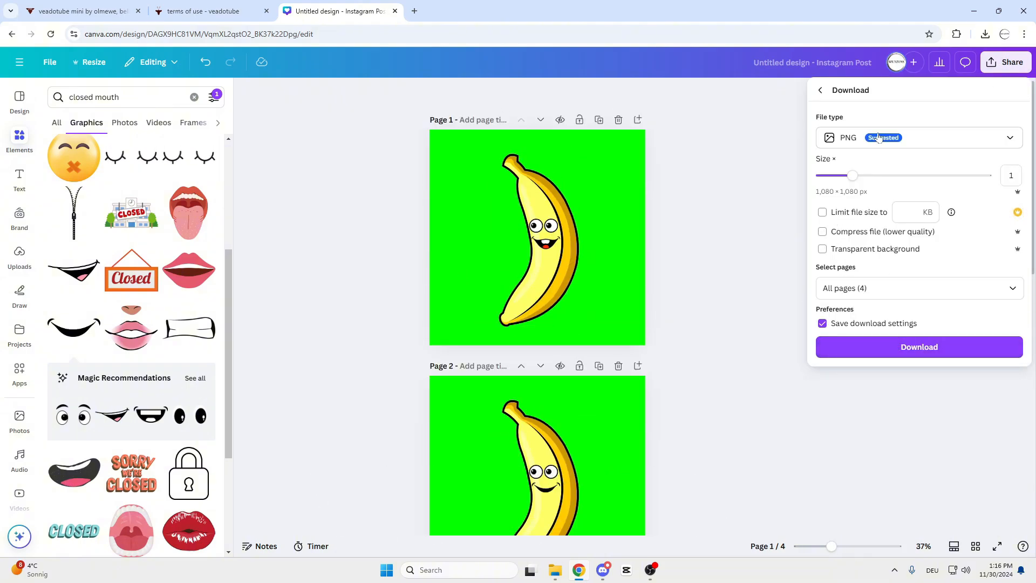
pyautogui.click(907, 353)
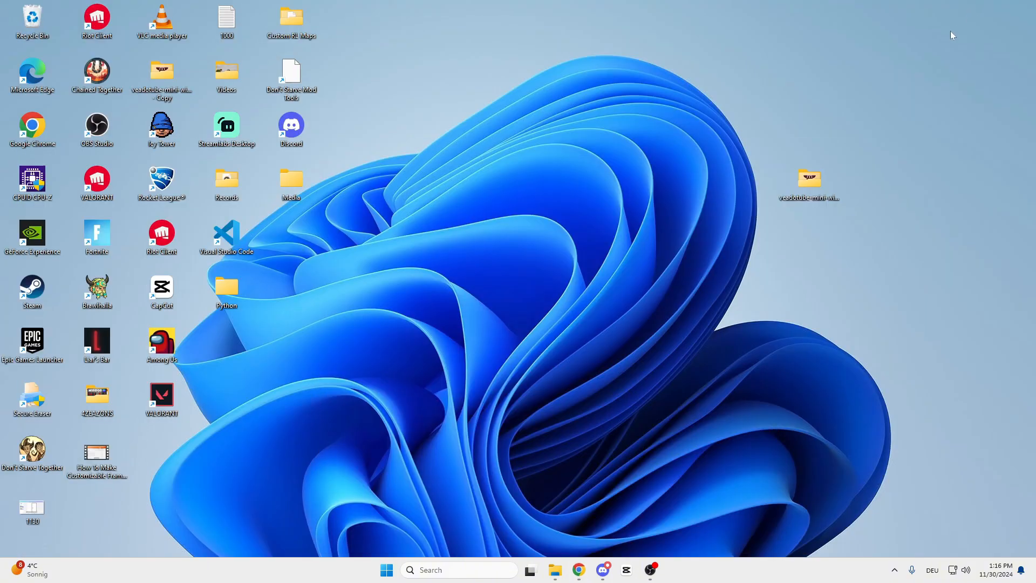
# Switch to File Explorer and move the downloaded "Untitled design (1)" archive from the Downloads folder to the desktop.
pyautogui.click(555, 570)
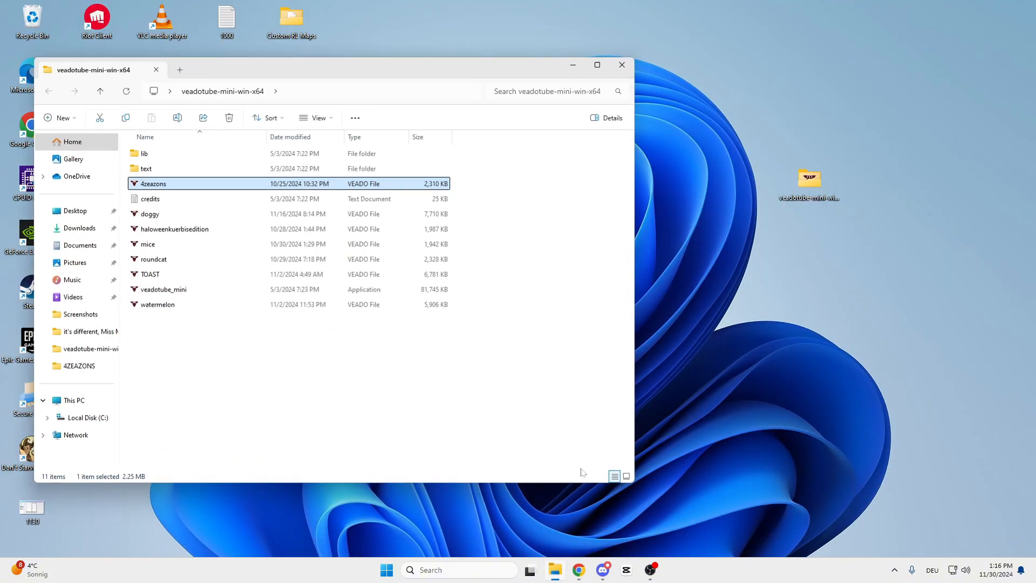
pyautogui.click(79, 227)
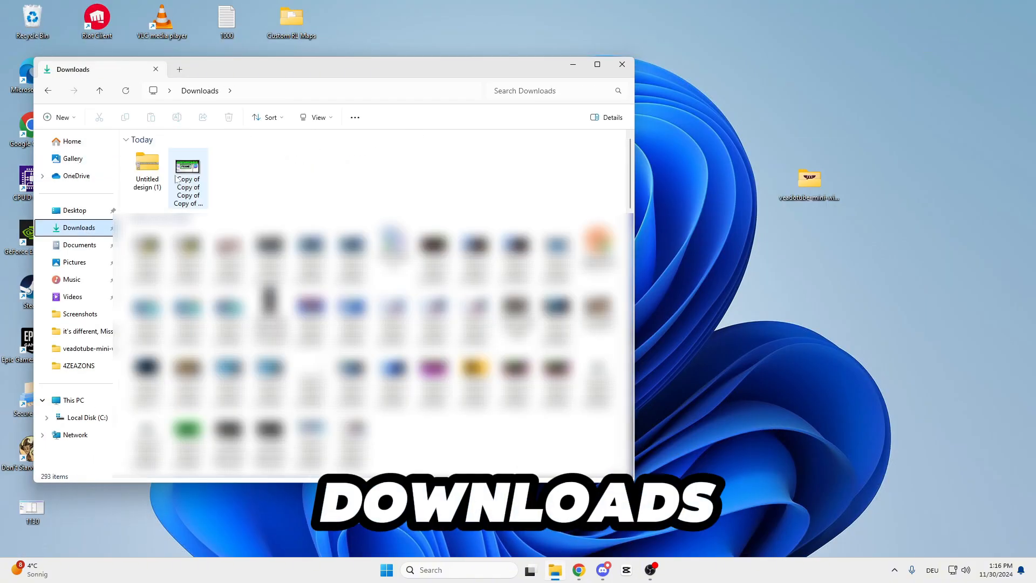
pyautogui.click(147, 183)
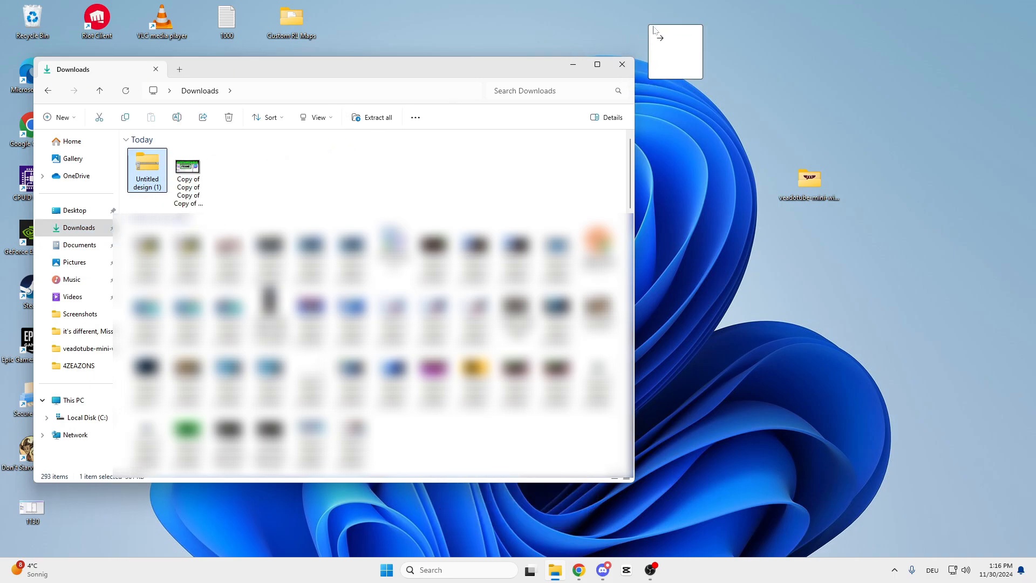
pyautogui.moveTo(654, 30); pyautogui.dragTo(740, 22)
pyautogui.press('super+d')
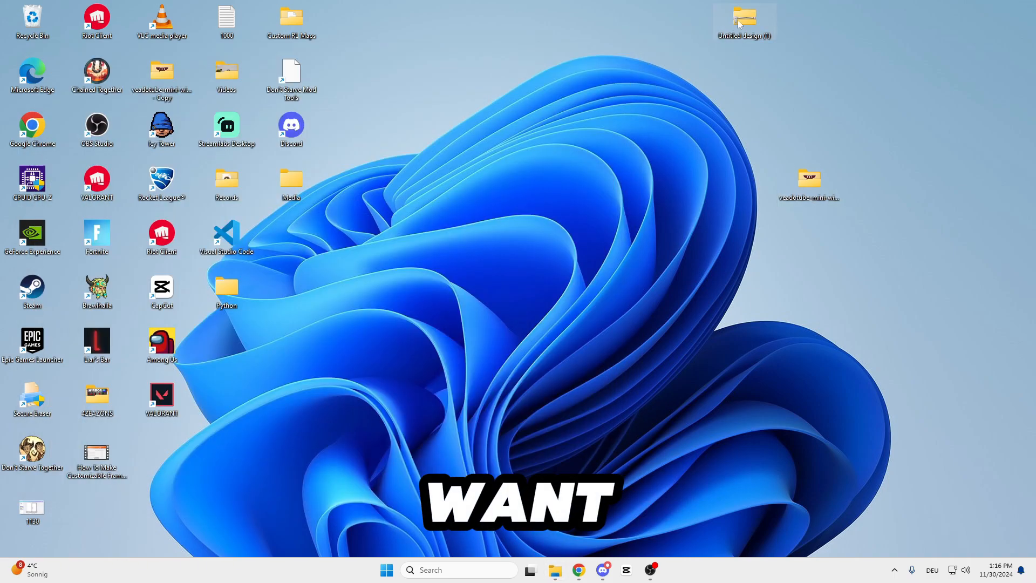
# Extract all the images from the "Untitled design (1)" archive into a folder on the desktop.
pyautogui.rightClick(740, 23)
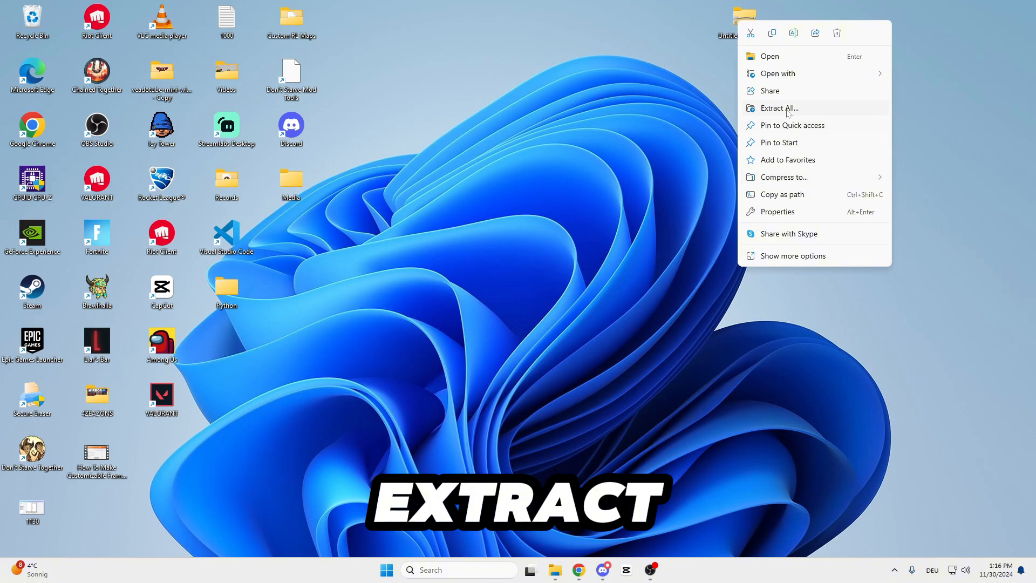
pyautogui.click(787, 110)
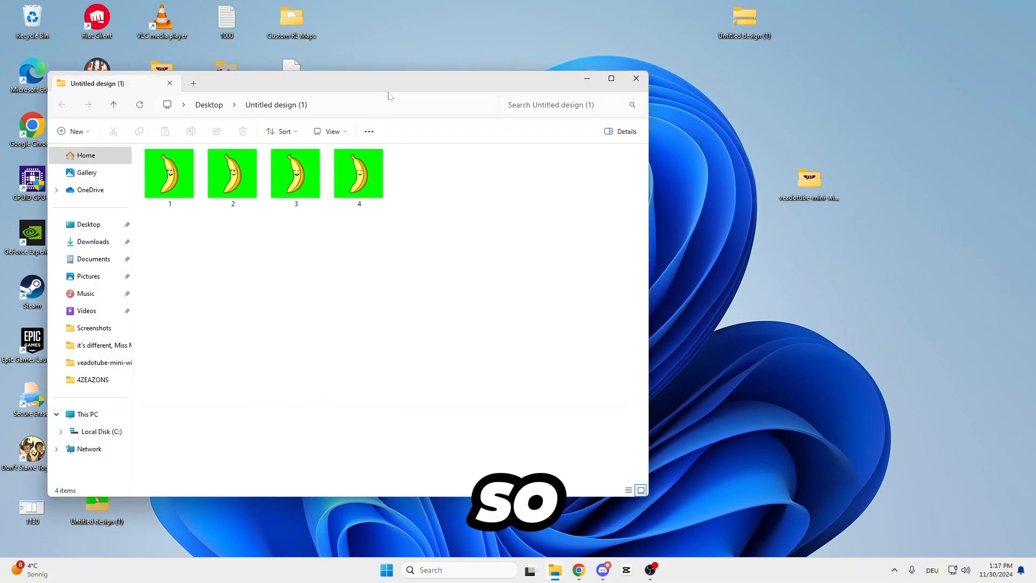
pyautogui.moveTo(389, 95); pyautogui.dragTo(340, 117)
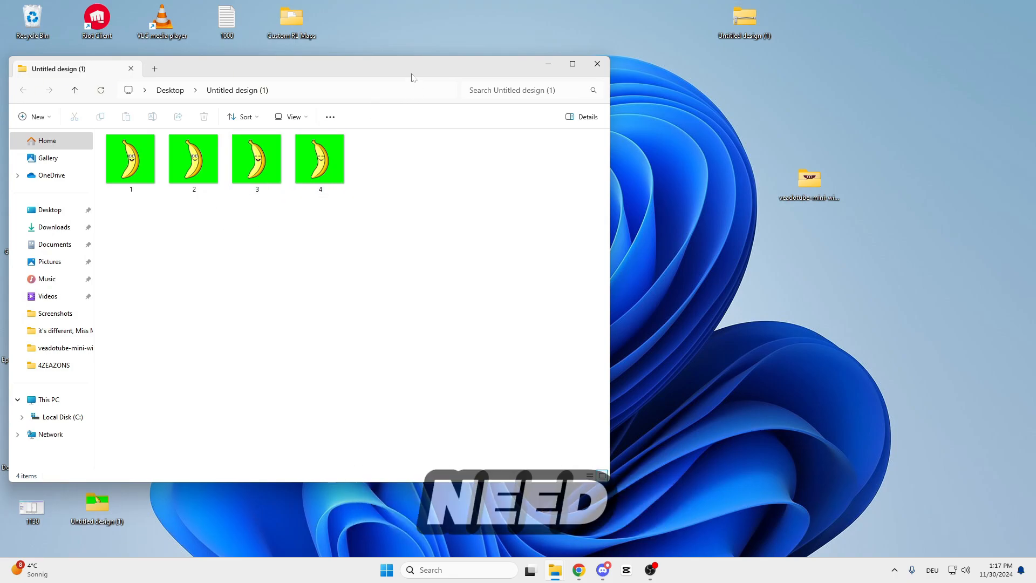
pyautogui.moveTo(411, 77); pyautogui.dragTo(457, 72)
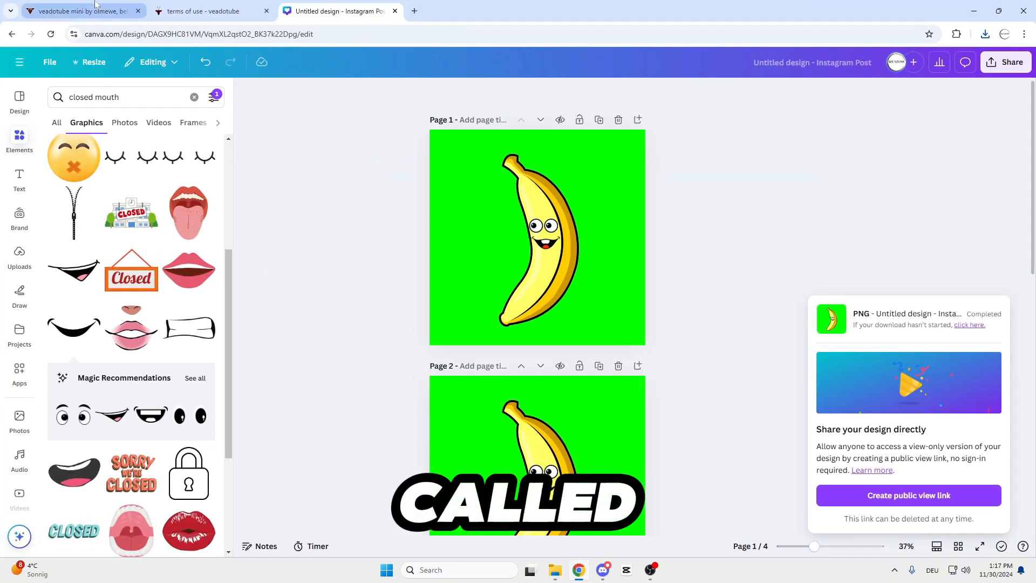
# Switch to Chrome and review the veadotube mini download page and its terms of use, including the notes on giving credit.
pyautogui.click(94, 4)
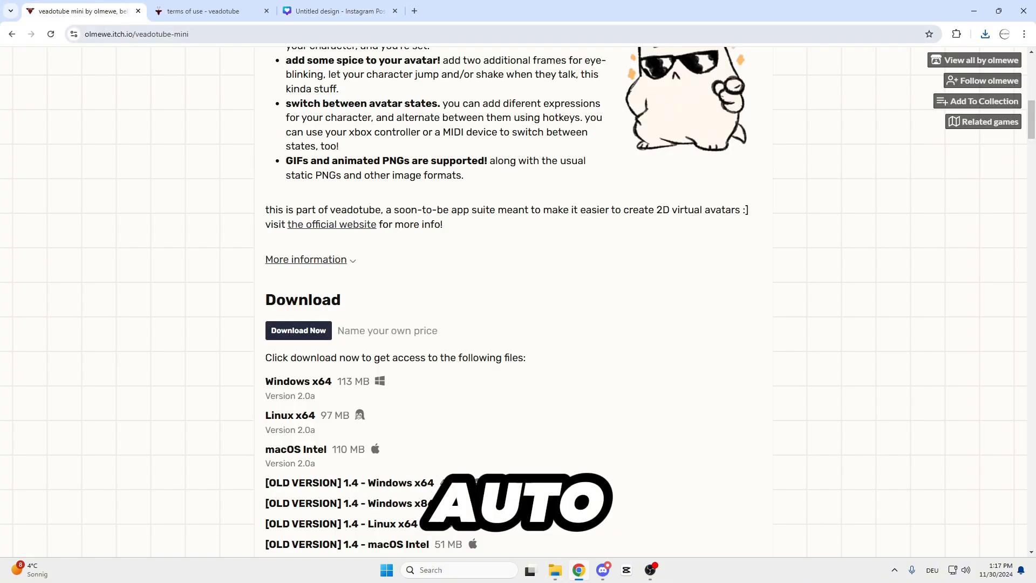
pyautogui.scroll(10, 145, 61)
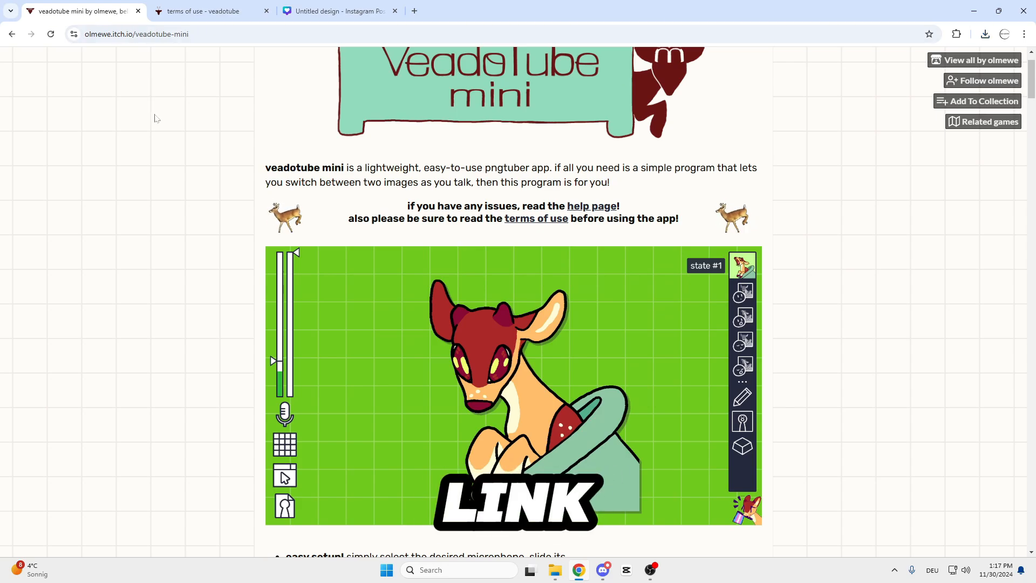
pyautogui.hotkey('ctrl', 'Tab')
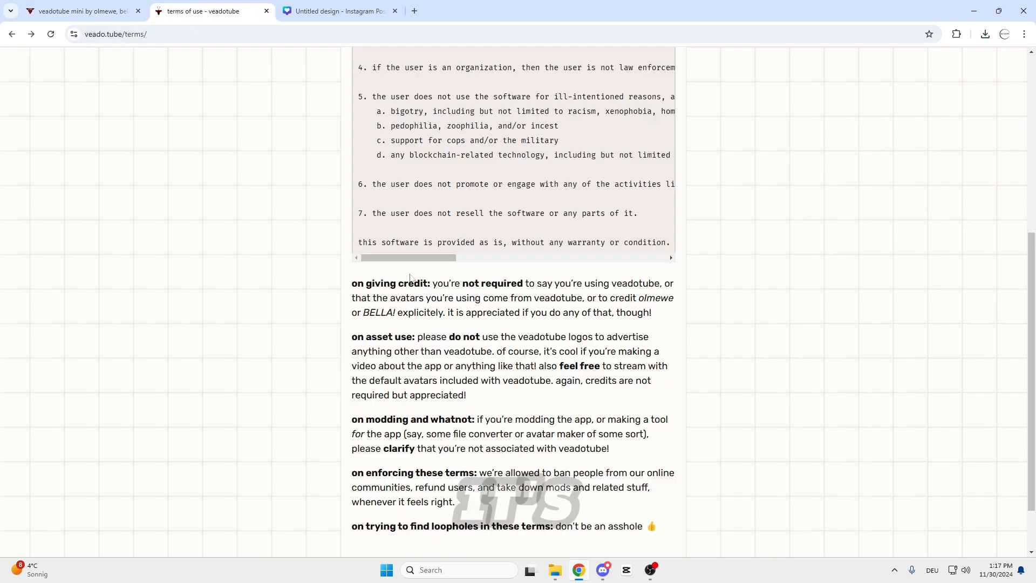
pyautogui.scroll(1, 381, 298)
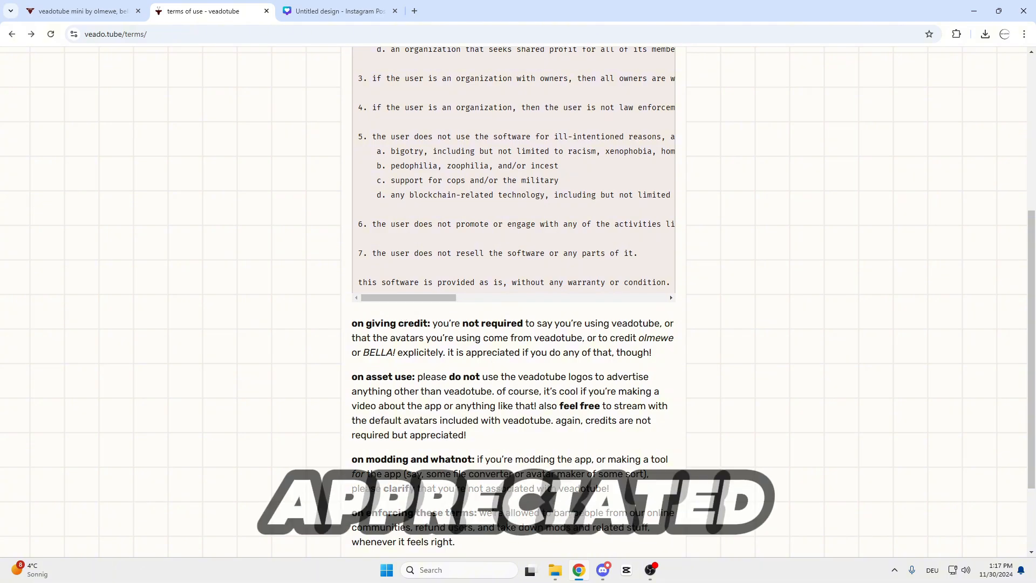
pyautogui.scroll(5, 323, 325)
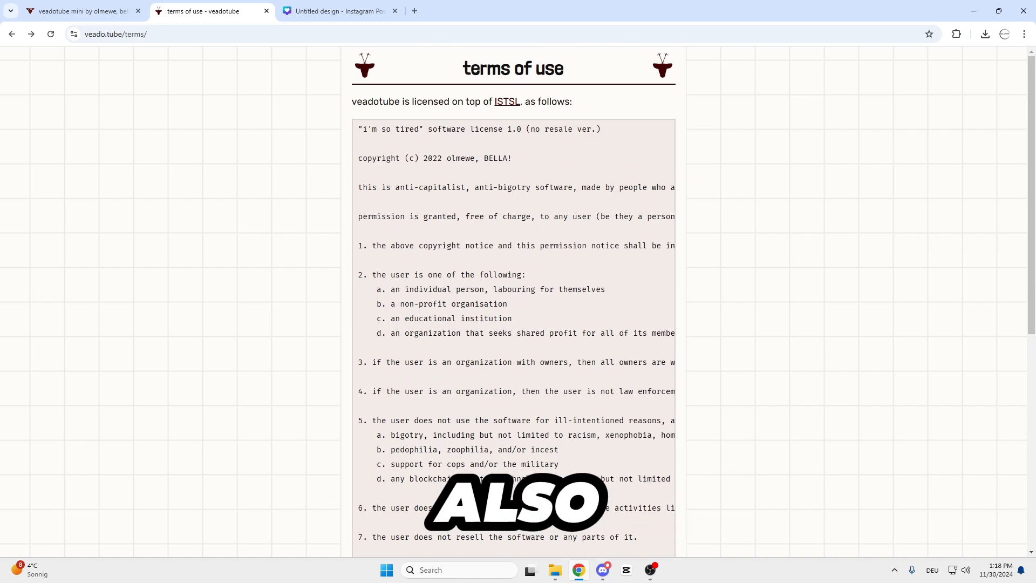
pyautogui.scroll(-6, 196, 173)
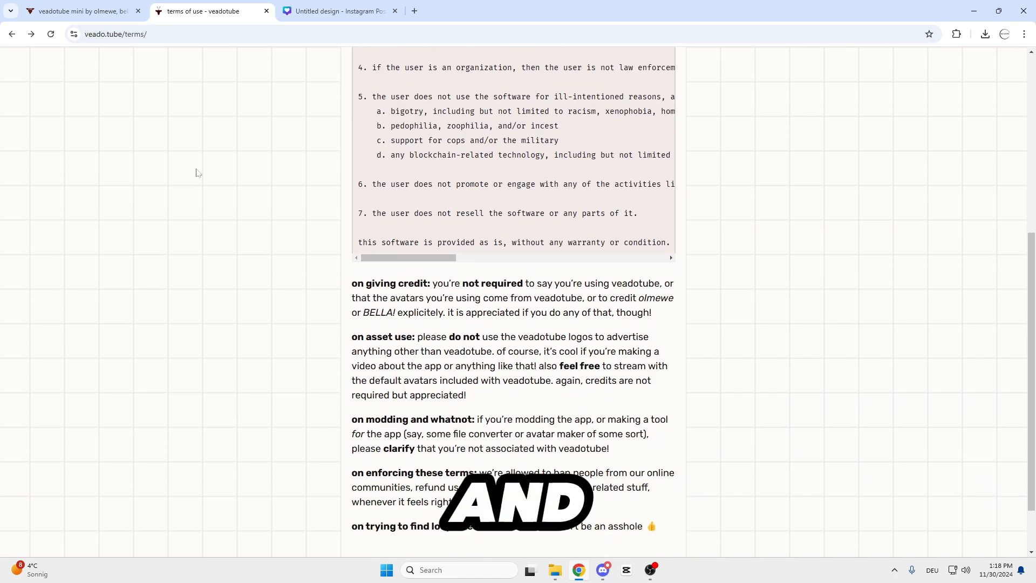
pyautogui.scroll(4, 197, 173)
pyautogui.click(976, 11)
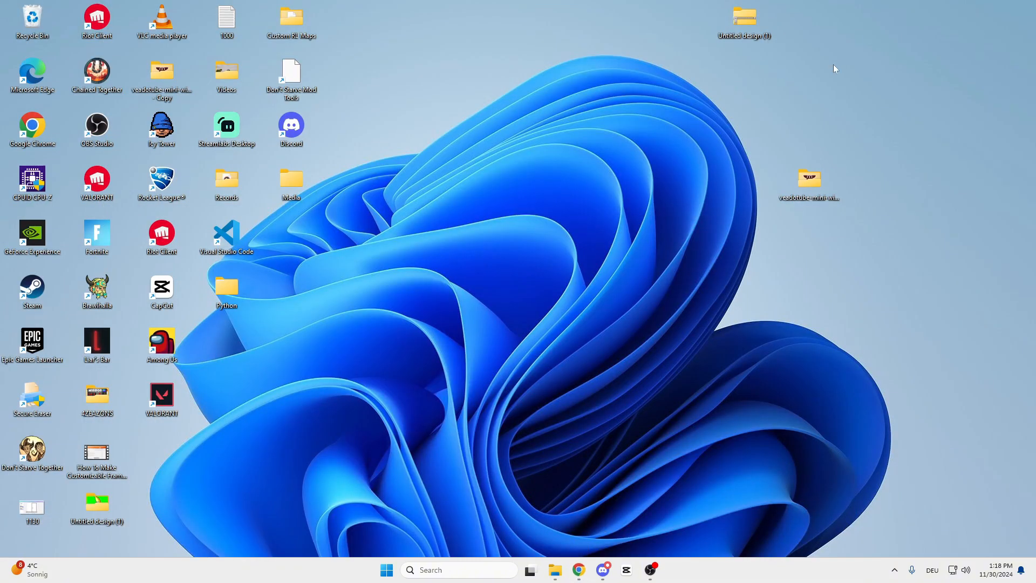
# Open the veadotube-mini folder on the desktop and preview the saved avatars doggy, haloweenkuerbisedition, mice, roundcat and TOAST.
pyautogui.doubleClick(755, 142)
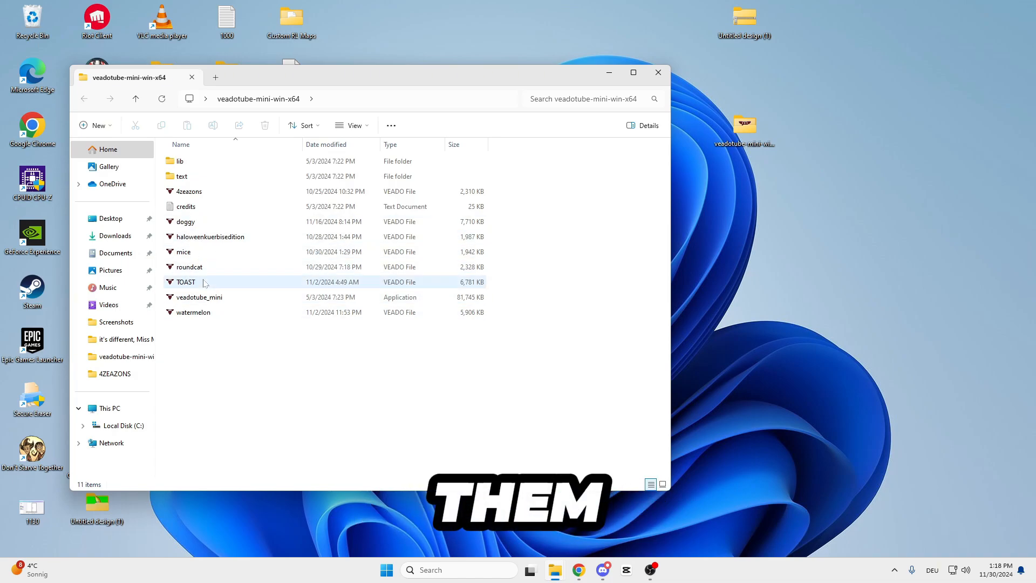
pyautogui.doubleClick(202, 223)
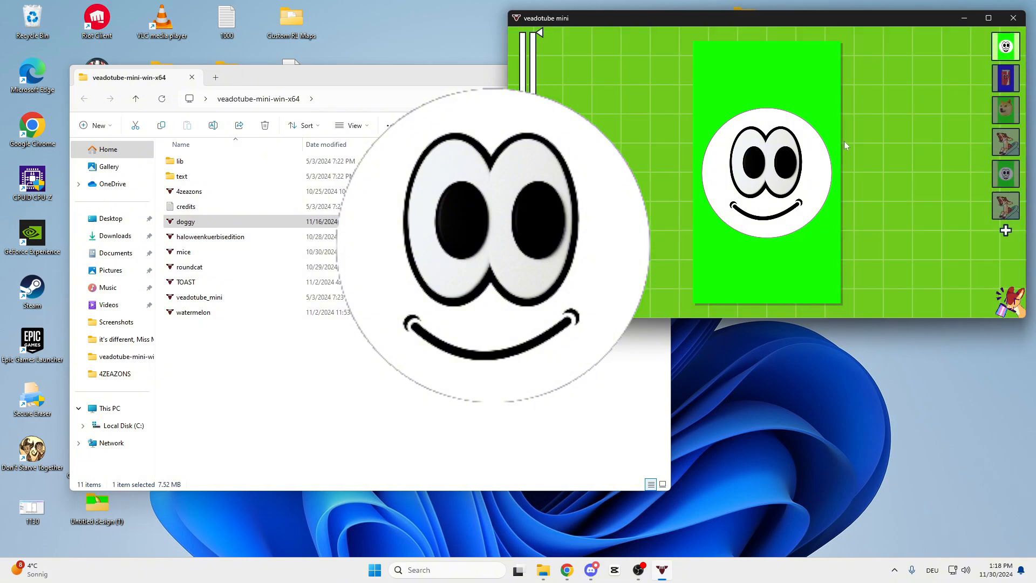
pyautogui.click(1004, 114)
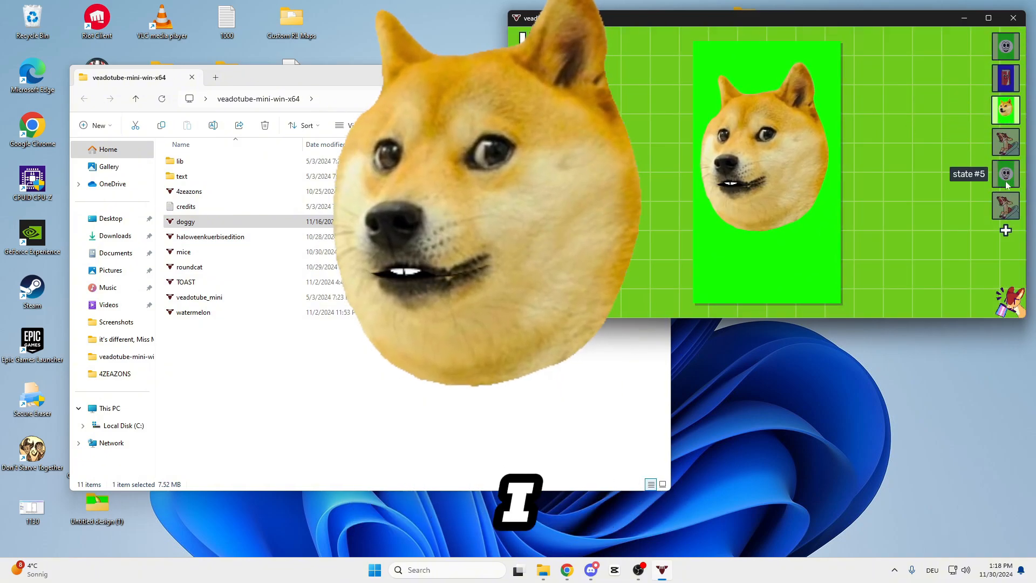
pyautogui.doubleClick(292, 238)
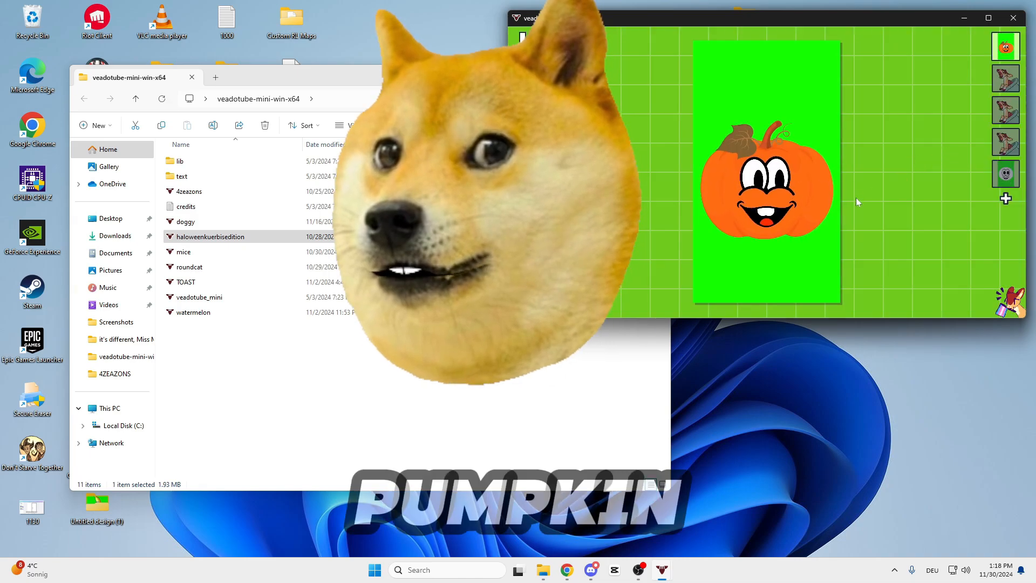
pyautogui.click(252, 258)
pyautogui.doubleClick(252, 257)
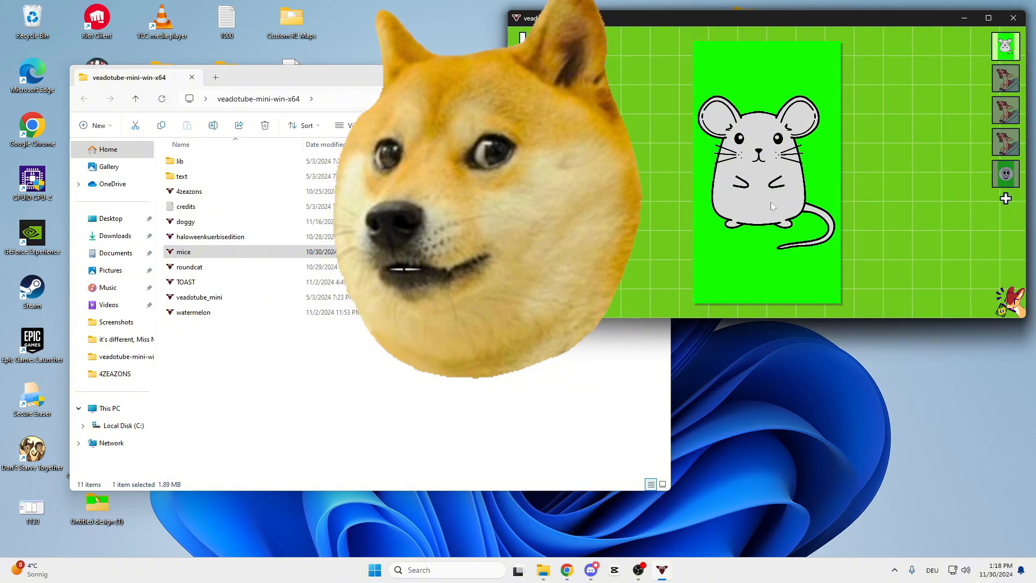
pyautogui.doubleClick(270, 267)
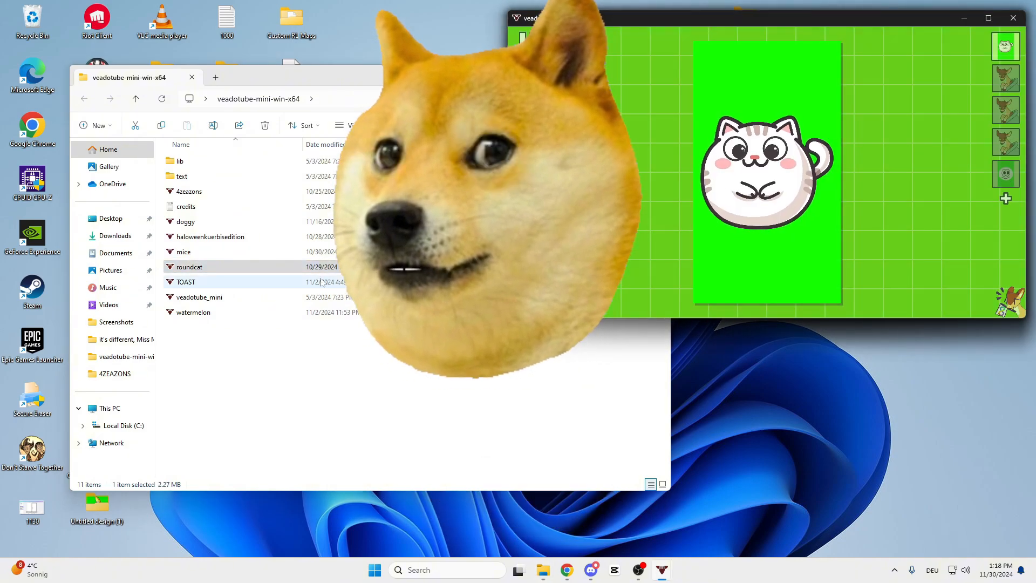
pyautogui.doubleClick(211, 282)
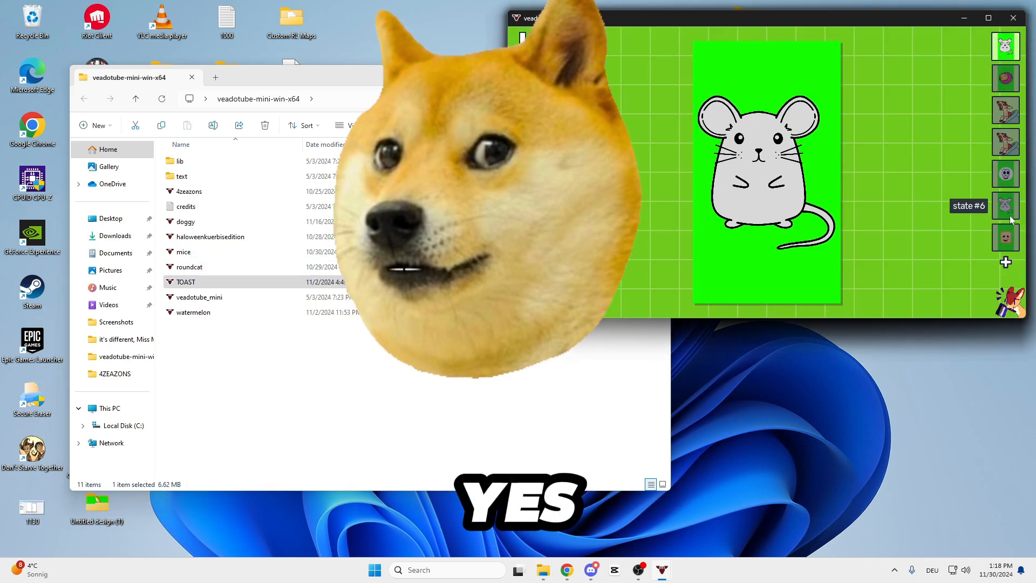
pyautogui.click(1006, 237)
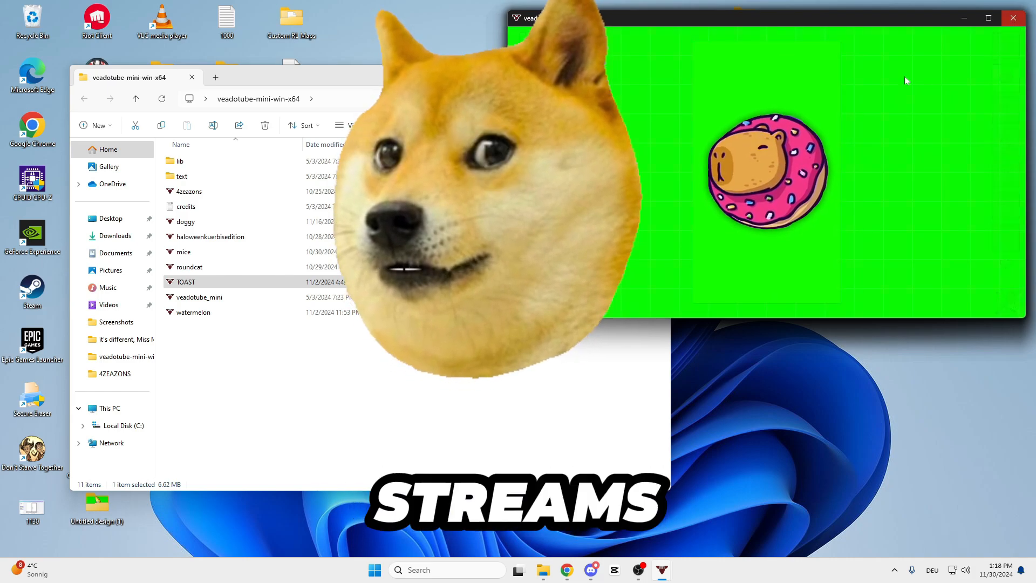
# Close all the veadotube mini windows of the previewed avatars.
pyautogui.click(1015, 19)
pyautogui.click(1012, 19)
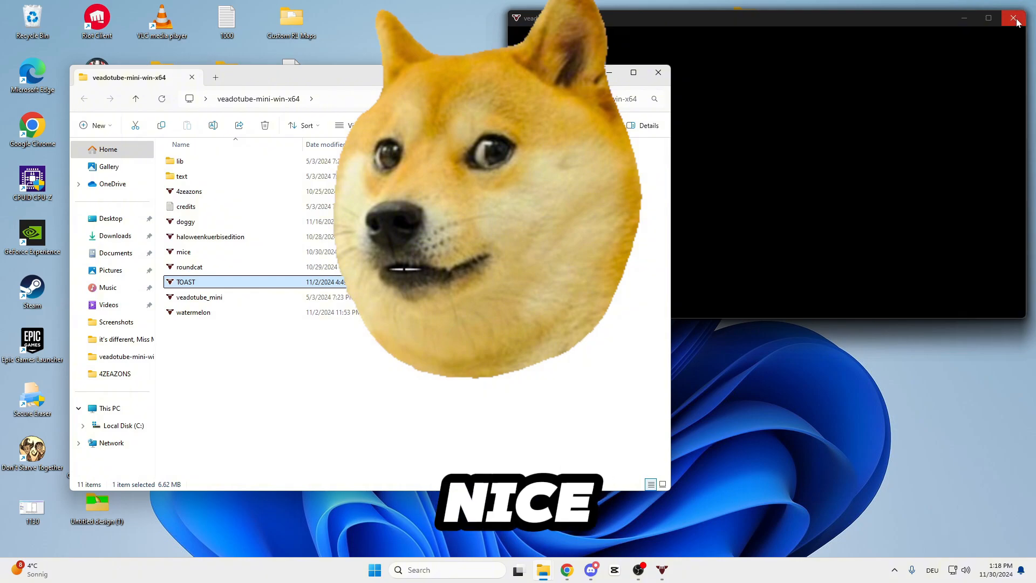
pyautogui.click(1012, 18)
pyautogui.click(1012, 19)
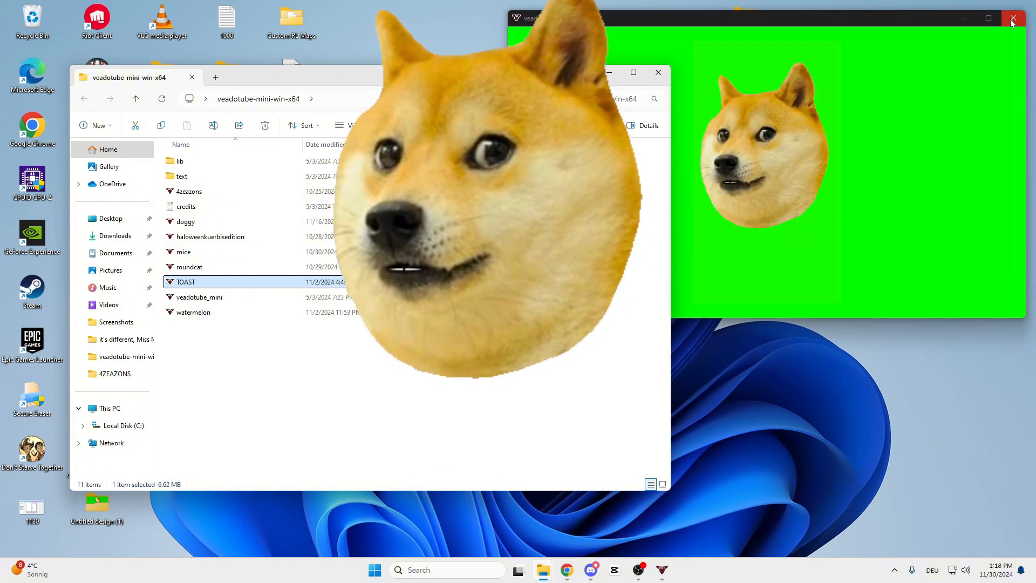
pyautogui.click(1013, 19)
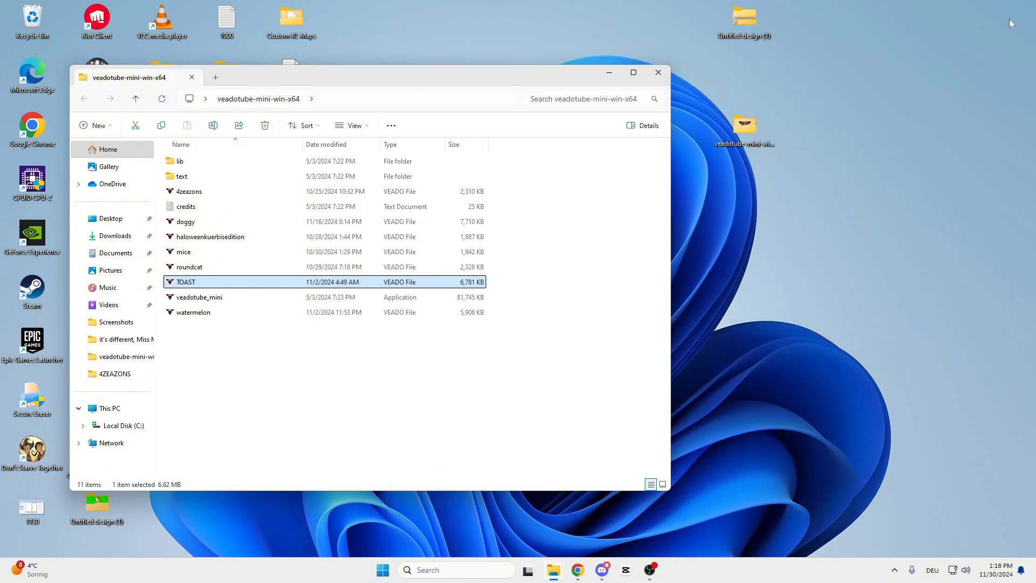
# Reopen the veadotube-mini folder, launch the 4zeazons avatar file, and maximize the veadotube mini window.
pyautogui.click(824, 167)
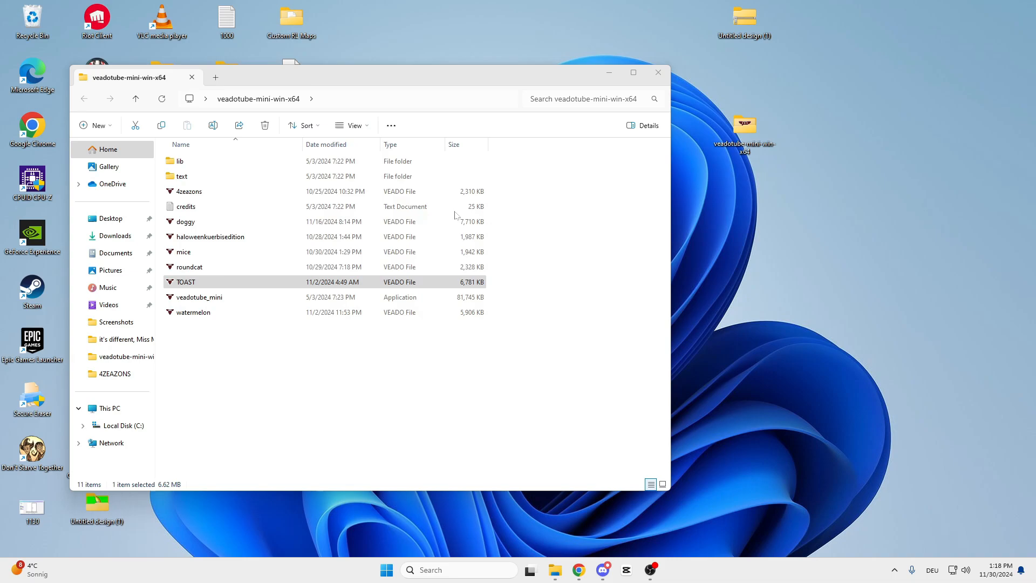
pyautogui.click(667, 79)
pyautogui.doubleClick(747, 141)
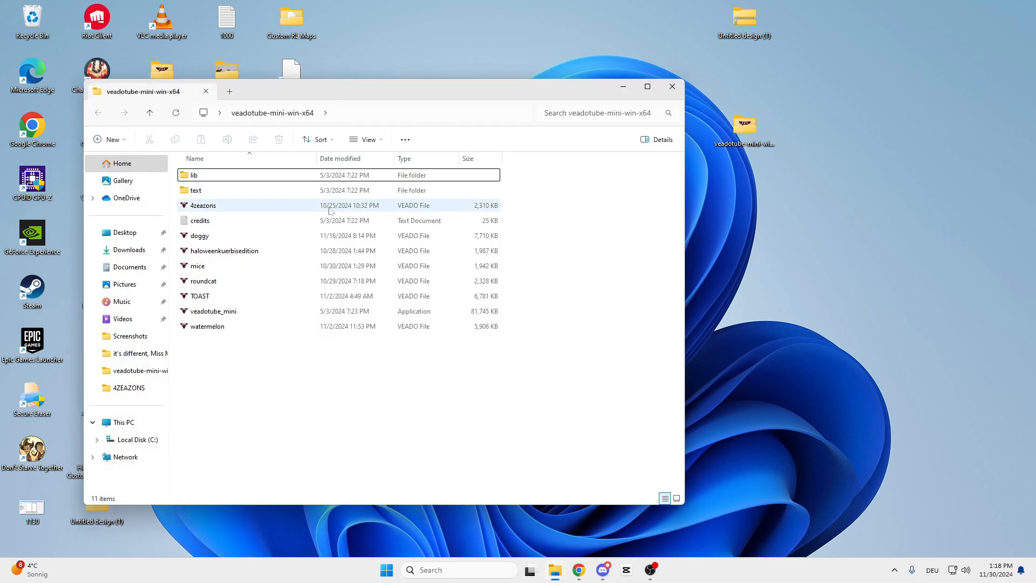
pyautogui.doubleClick(278, 210)
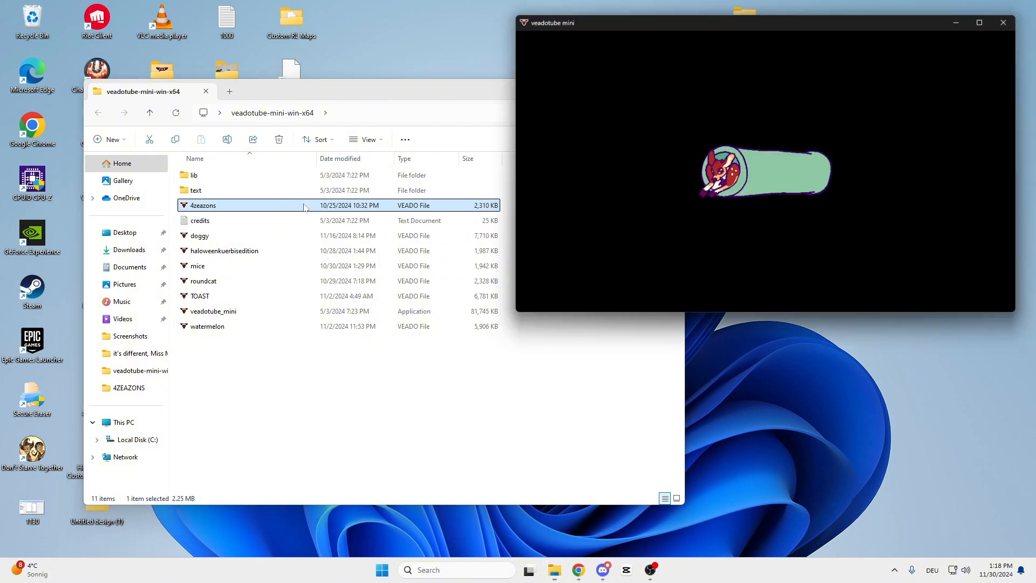
pyautogui.click(622, 87)
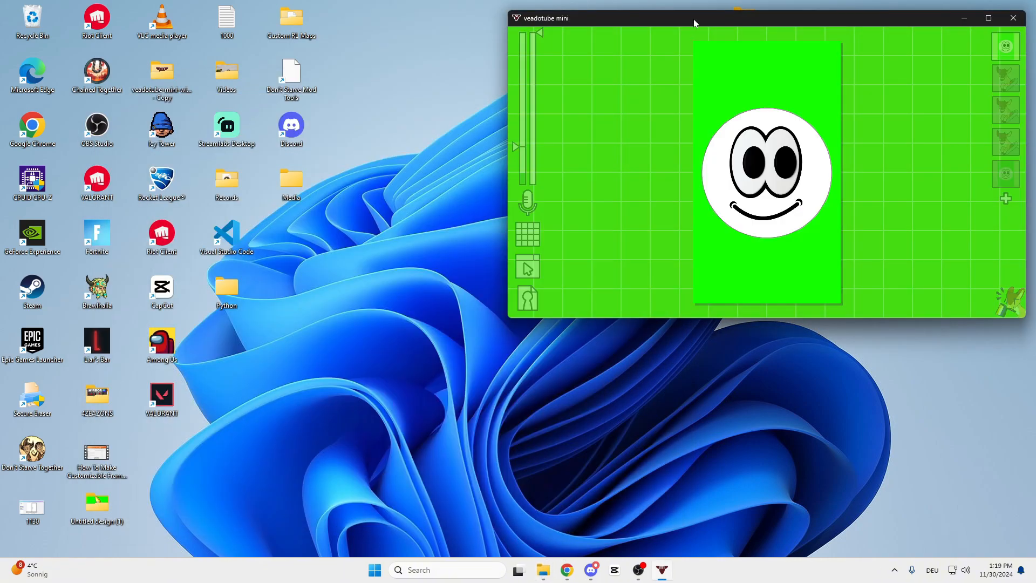
pyautogui.moveTo(694, 22); pyautogui.dragTo(353, 1)
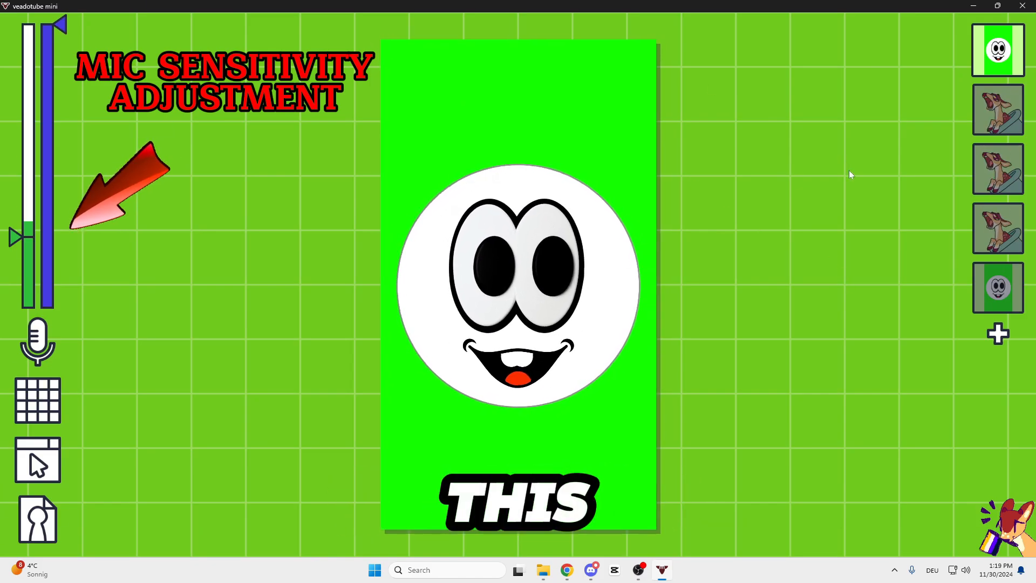
# Replace the closed mouth image of state #2 with banana image 2 from the Untitled design (1) folder on the desktop.
pyautogui.click(998, 107)
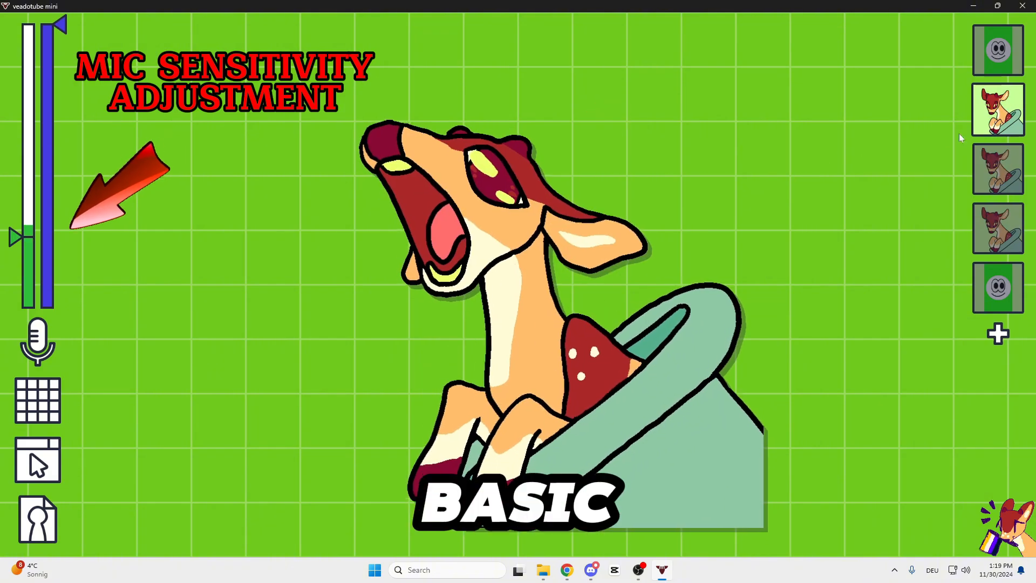
pyautogui.click(998, 110)
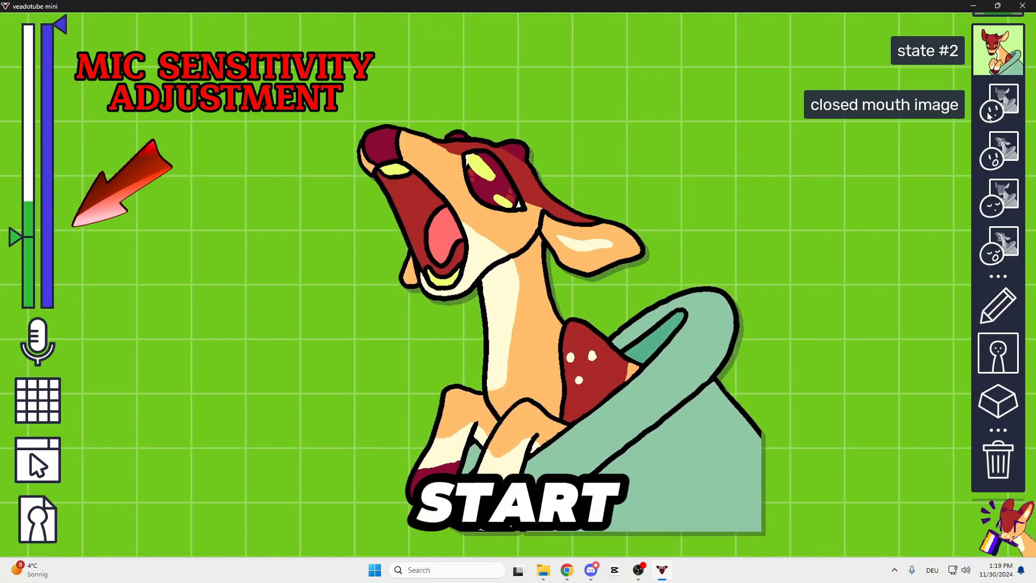
pyautogui.click(989, 113)
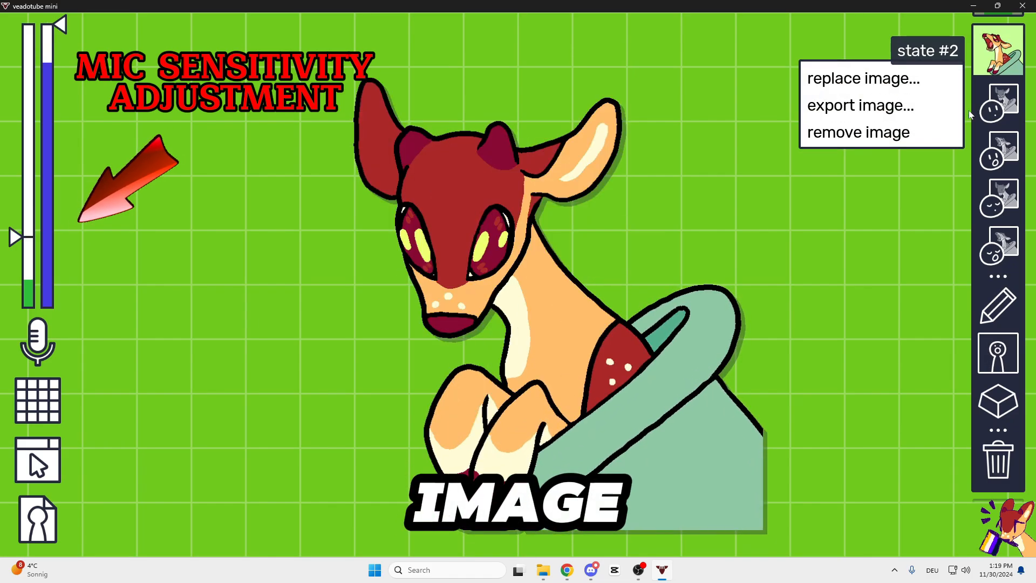
pyautogui.click(863, 77)
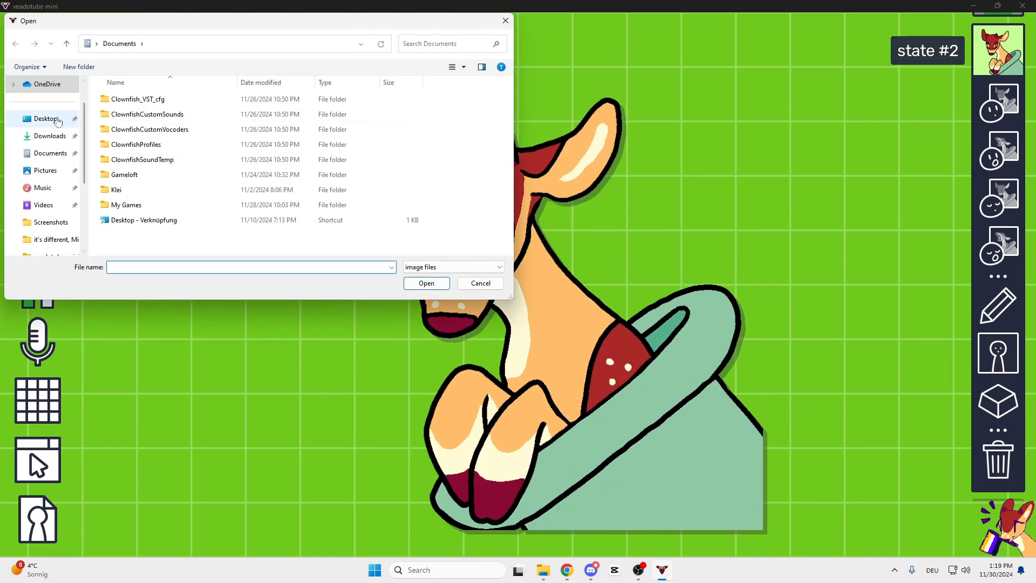
pyautogui.click(45, 118)
pyautogui.doubleClick(423, 105)
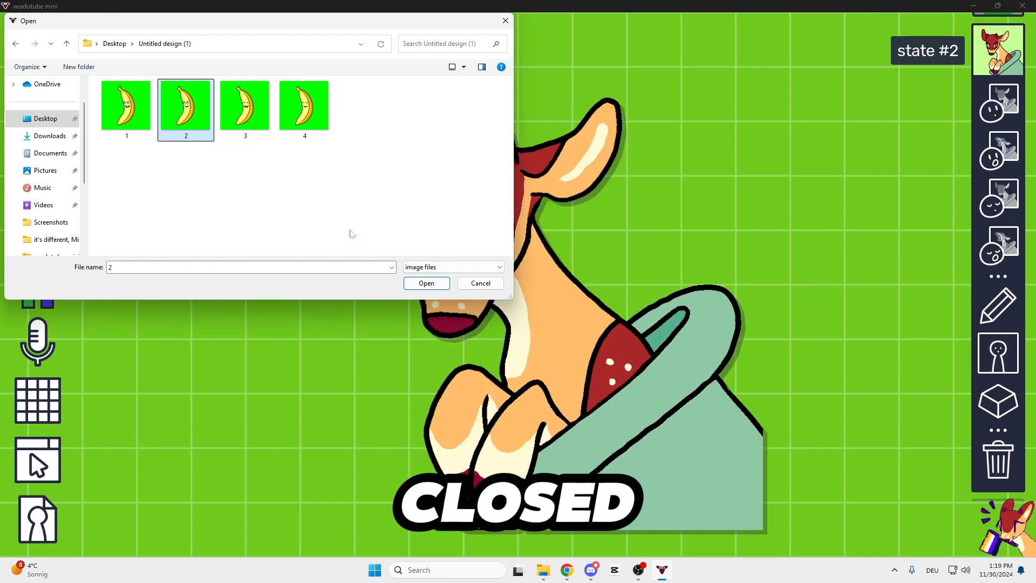
pyautogui.click(426, 282)
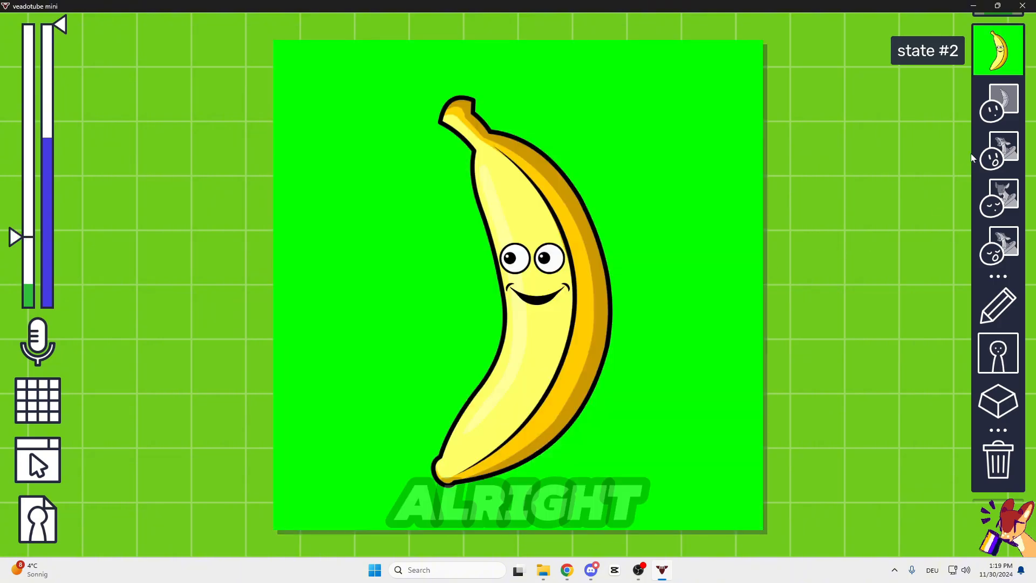
# Replace the open mouth image of state #2 with banana image 1 from the Untitled design (1) folder.
pyautogui.rightClick(973, 157)
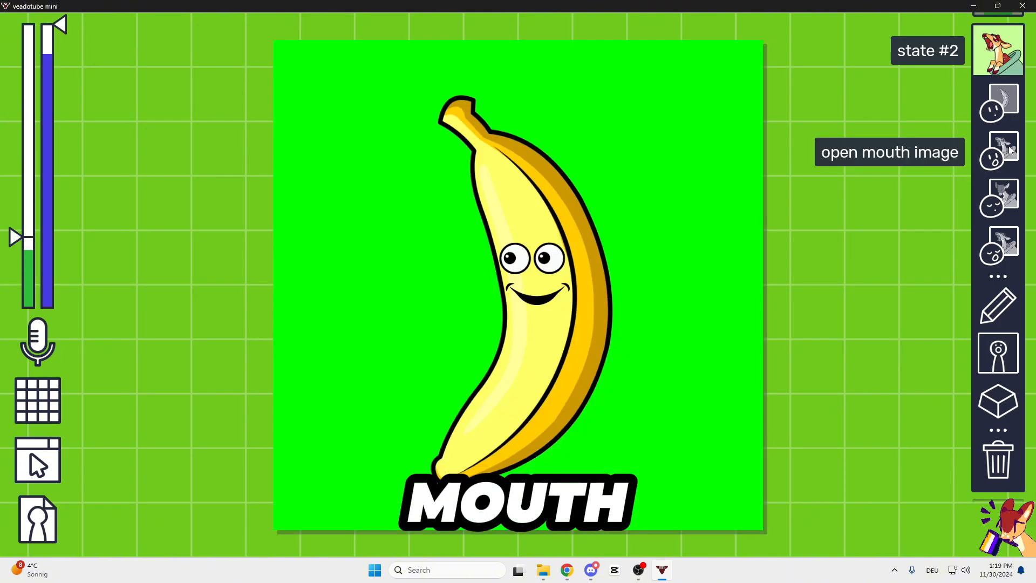
pyautogui.rightClick(1010, 152)
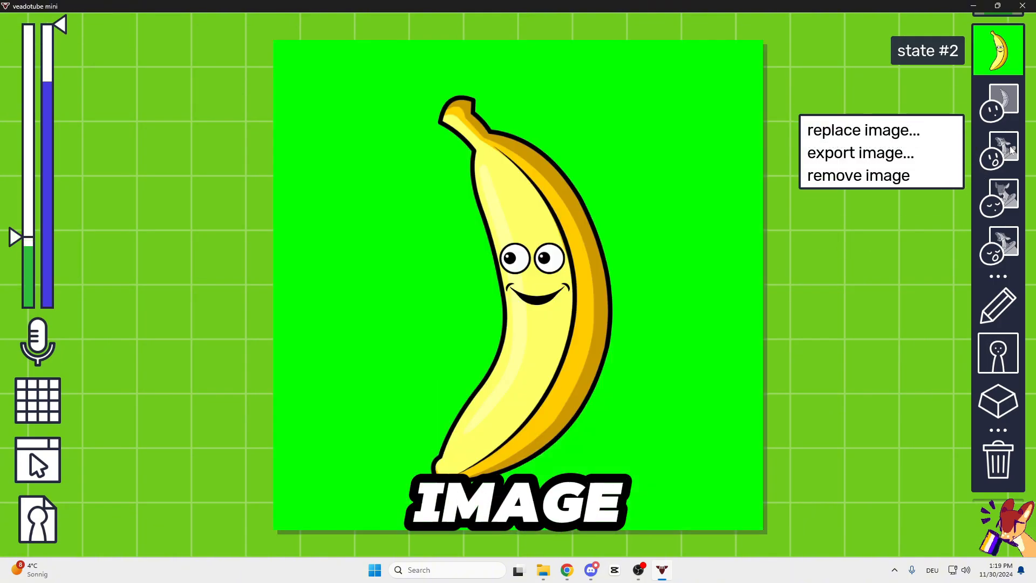
pyautogui.click(863, 130)
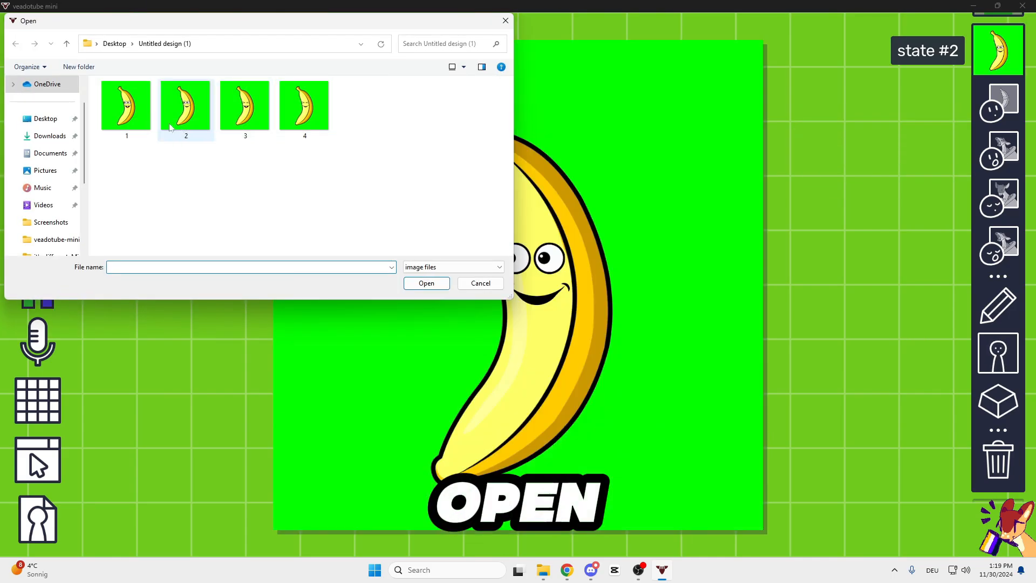
pyautogui.click(424, 283)
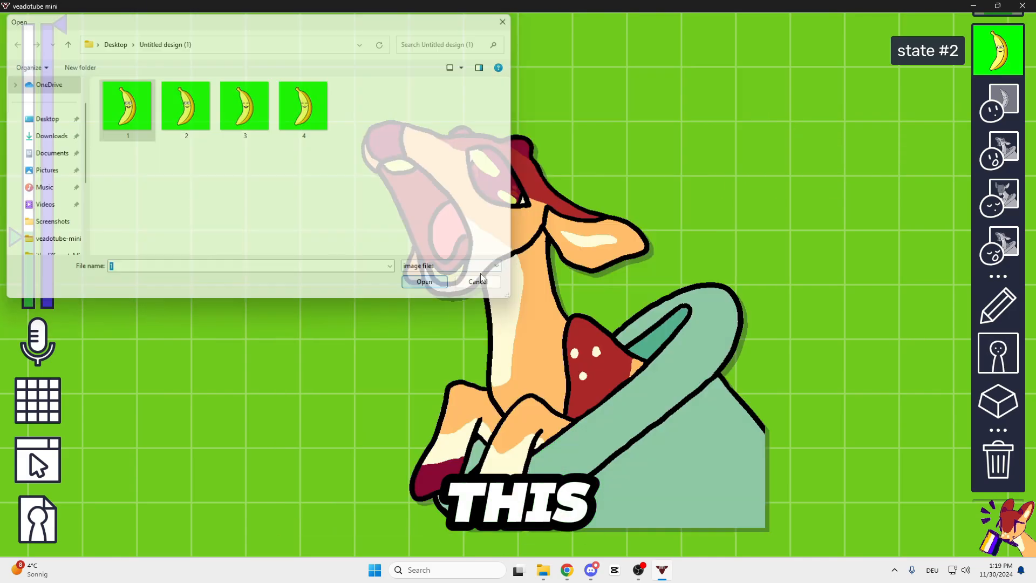
# Replace the blinking closed mouth image of state #2 with banana image 4 from the Untitled design (1) folder.
pyautogui.click(1002, 199)
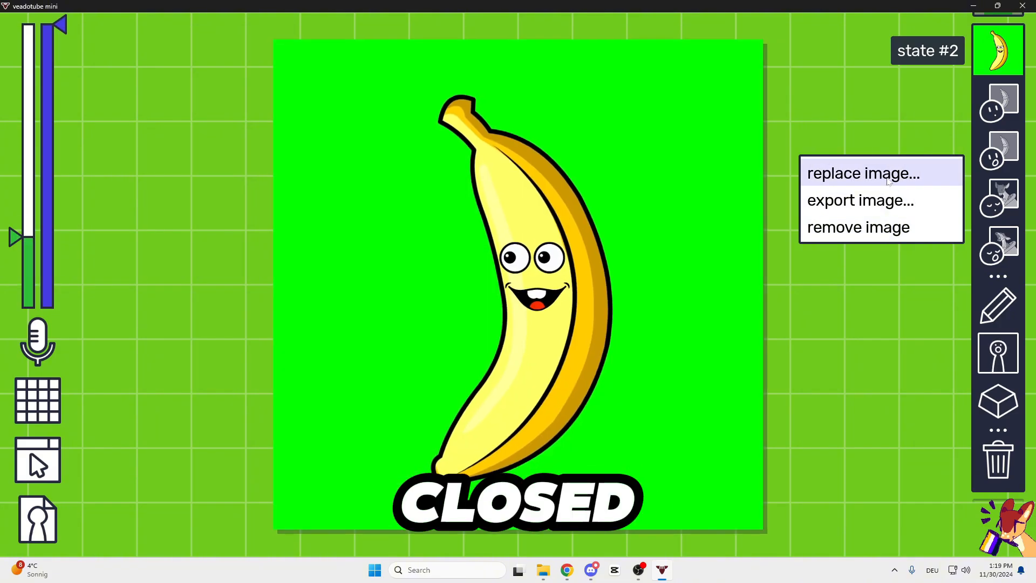
pyautogui.click(863, 173)
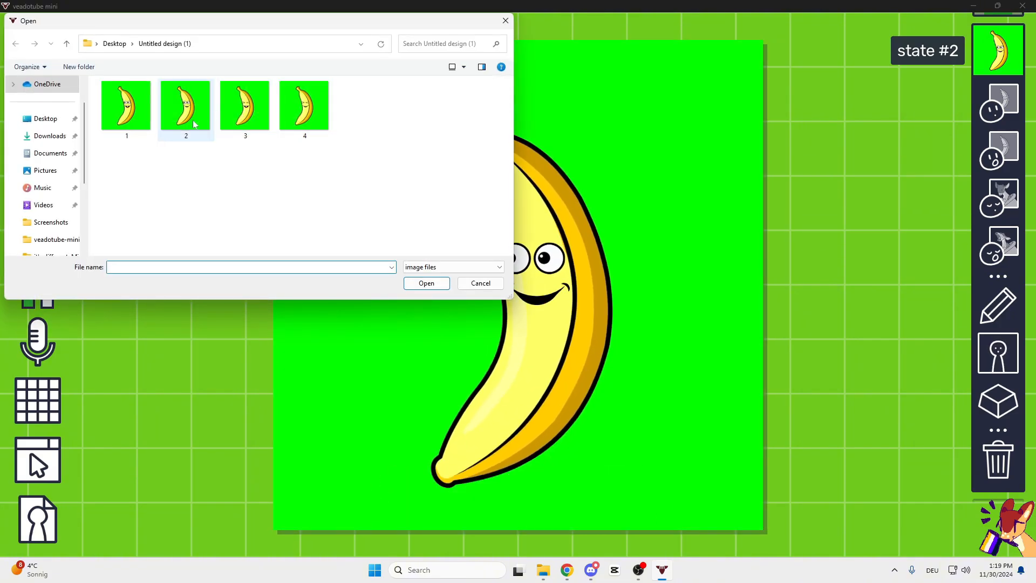
pyautogui.click(303, 114)
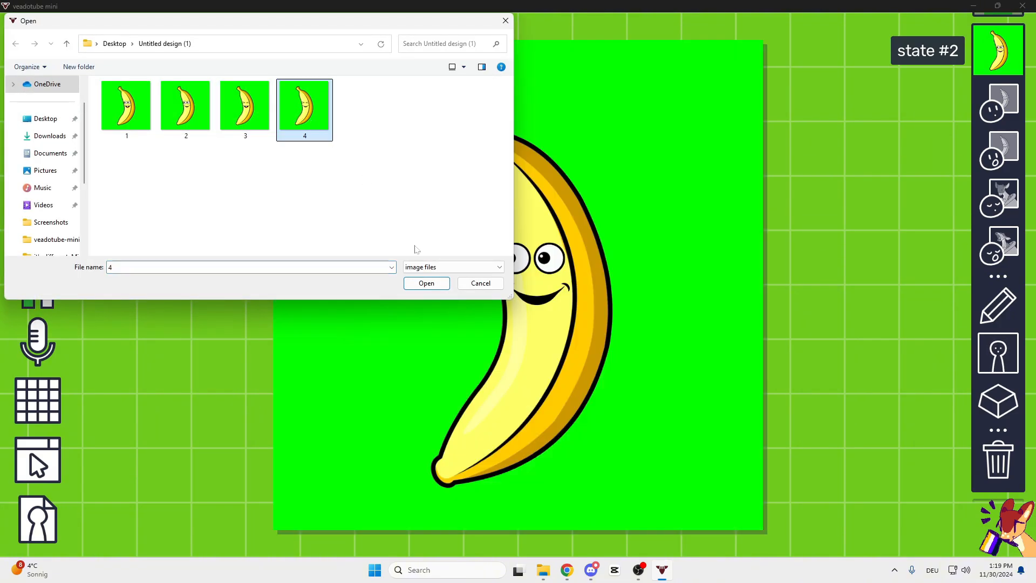
pyautogui.click(426, 283)
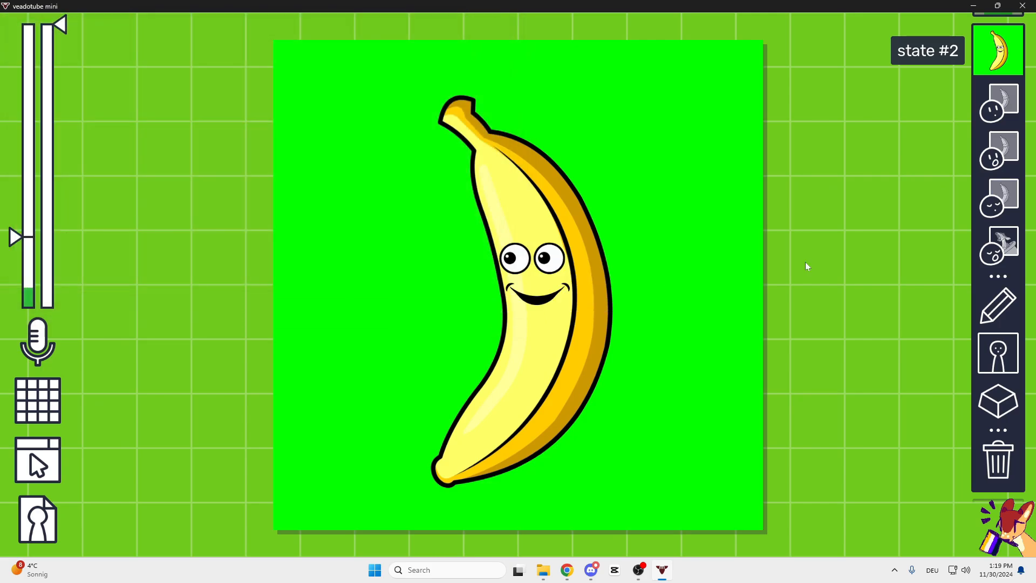
# Replace the blinking open mouth image of state #2 with banana image 3 from the Untitled design (1) folder.
pyautogui.rightClick(1007, 246)
pyautogui.click(860, 219)
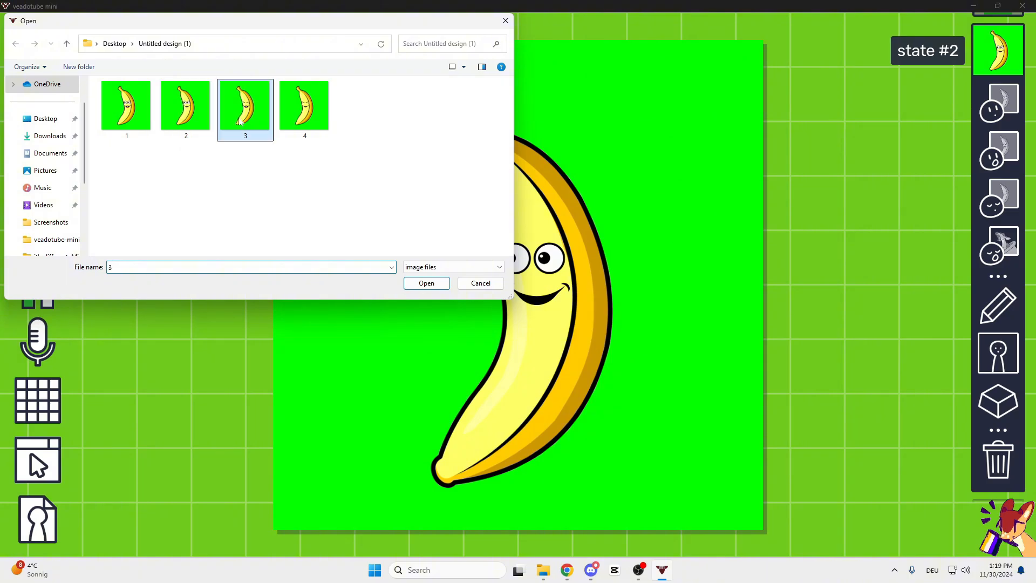
pyautogui.click(419, 280)
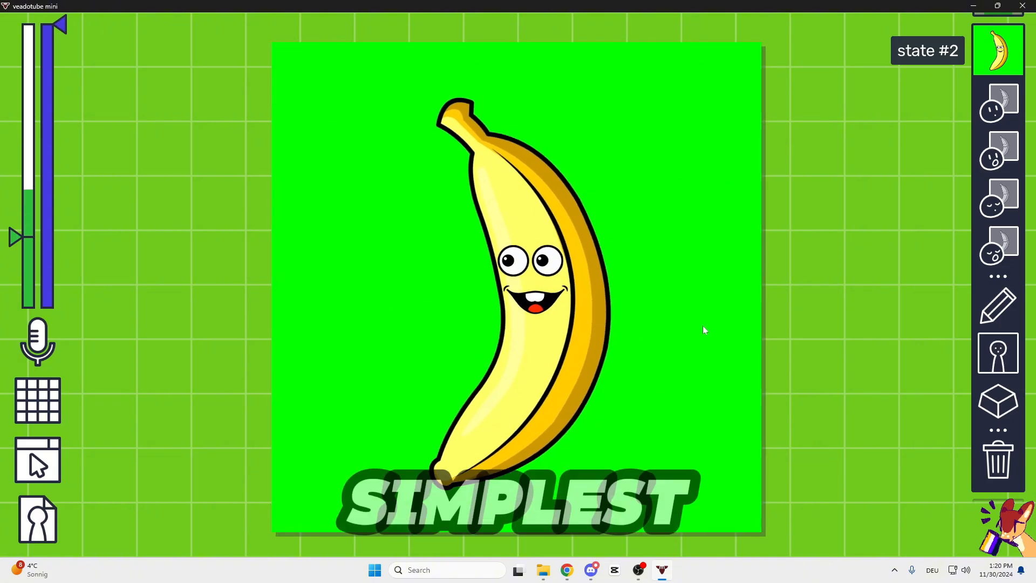
# Review the effects, properties and shortcut settings available for state #2, then close them.
pyautogui.click(999, 360)
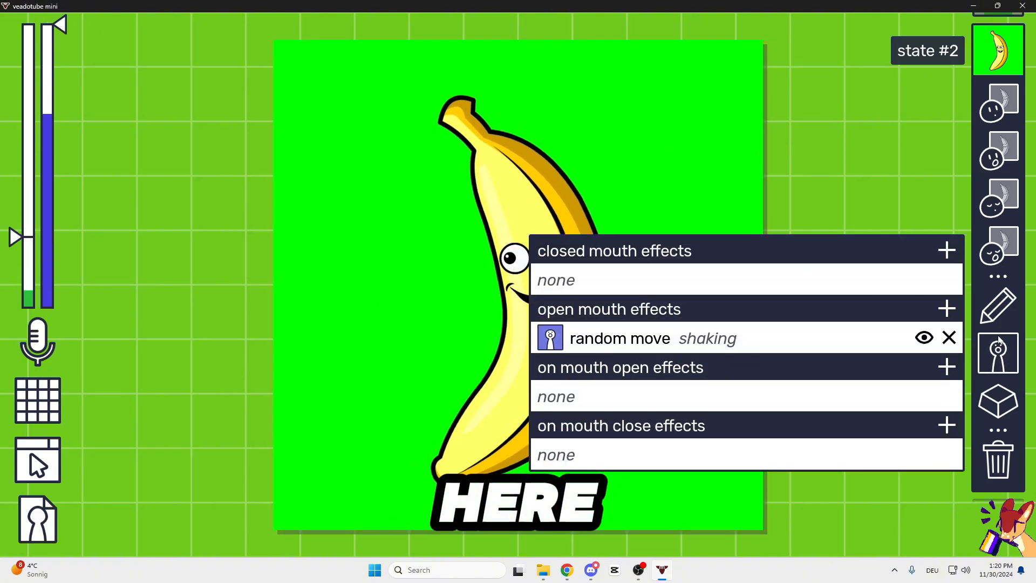
pyautogui.click(998, 305)
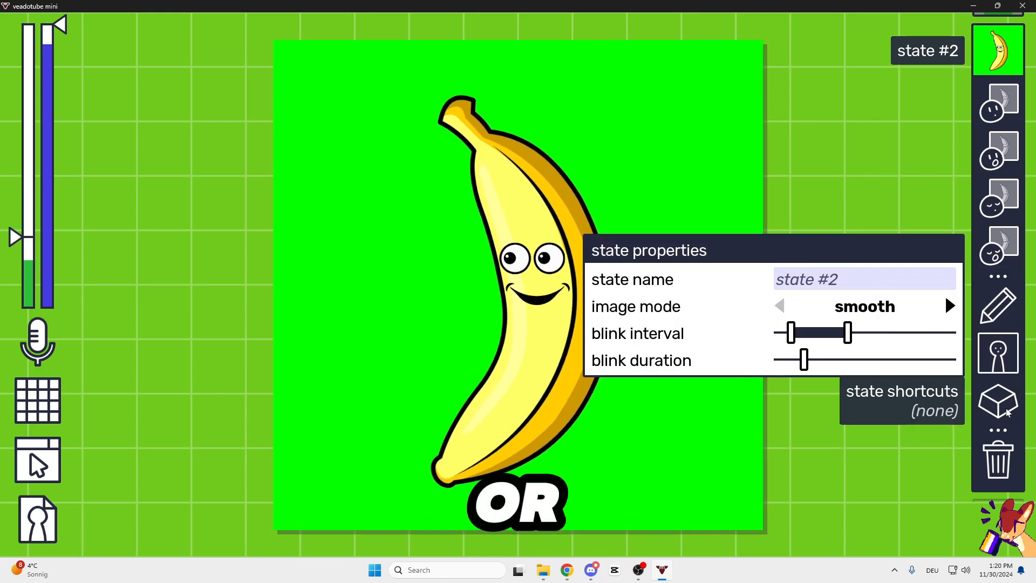
pyautogui.click(1011, 393)
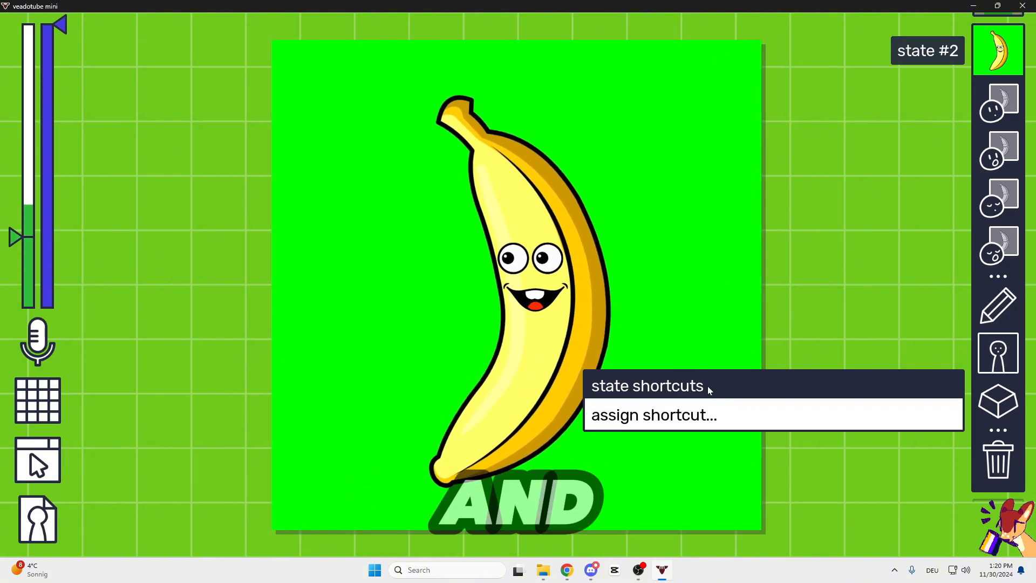
pyautogui.click(846, 316)
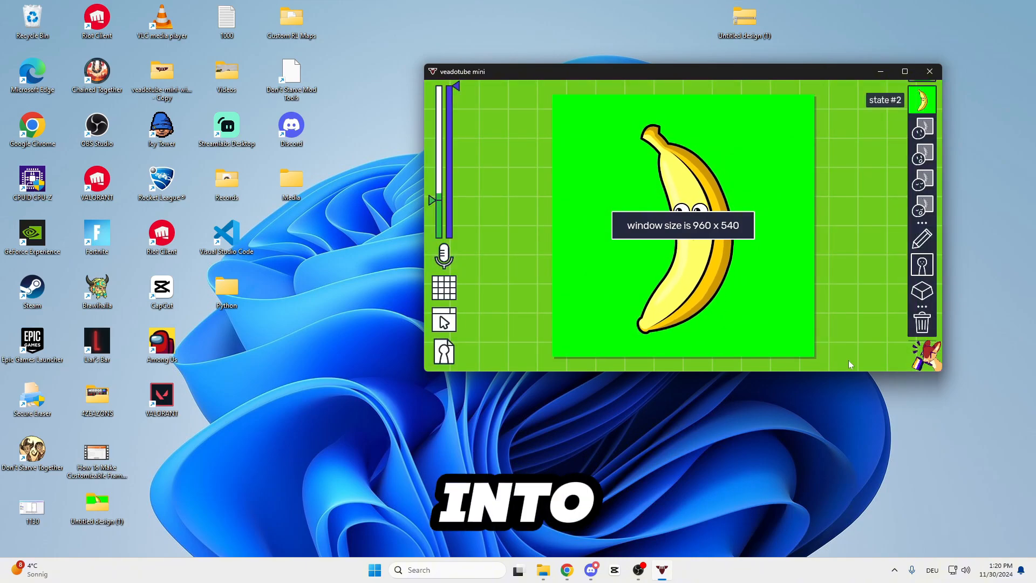
# Switch to OBS Studio, maximize its window and deselect the selected source.
pyautogui.click(554, 537)
pyautogui.click(638, 569)
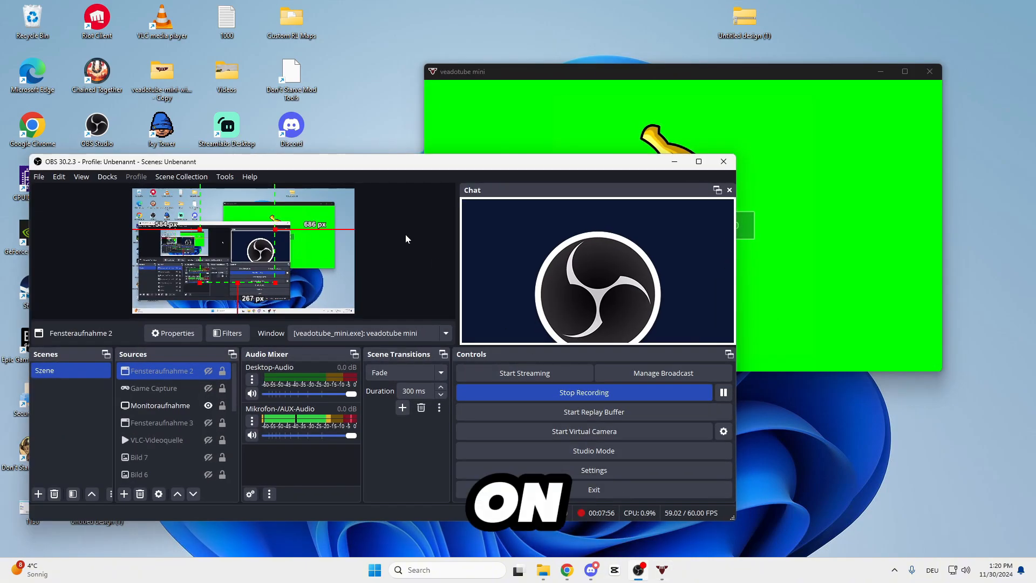
pyautogui.moveTo(368, 156); pyautogui.dragTo(412, 146)
pyautogui.doubleClick(214, 152)
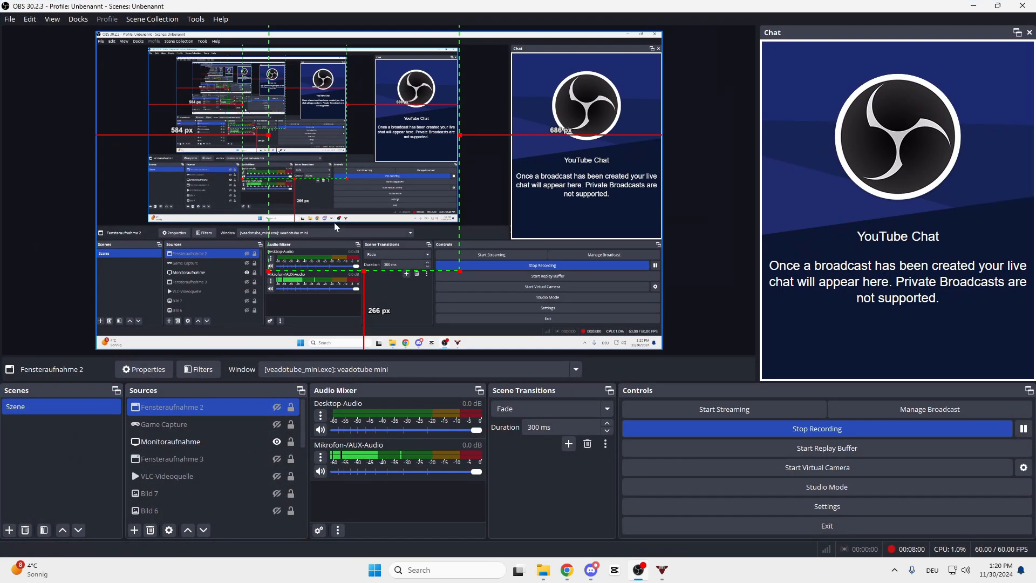
pyautogui.click(42, 264)
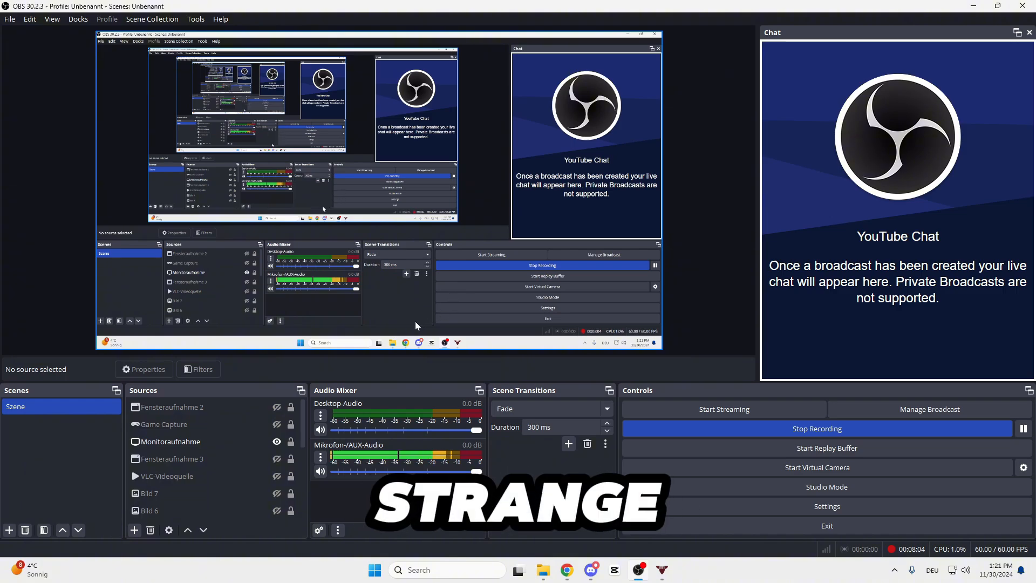
pyautogui.click(179, 478)
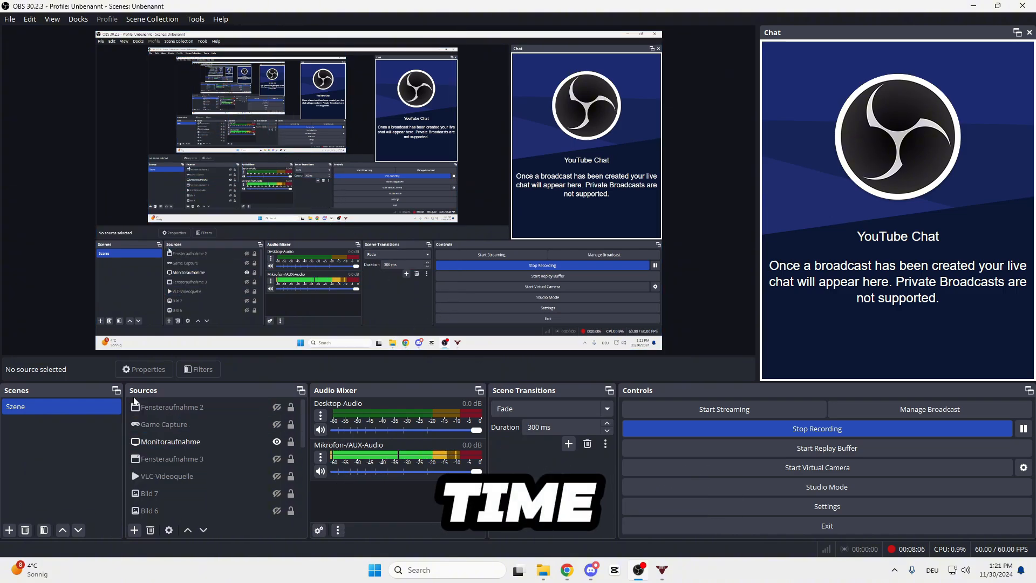
# Add a new Window Capture source for the [veadotube_mini.exe]: veadotube mini window and move it away from the scene's corner.
pyautogui.click(134, 530)
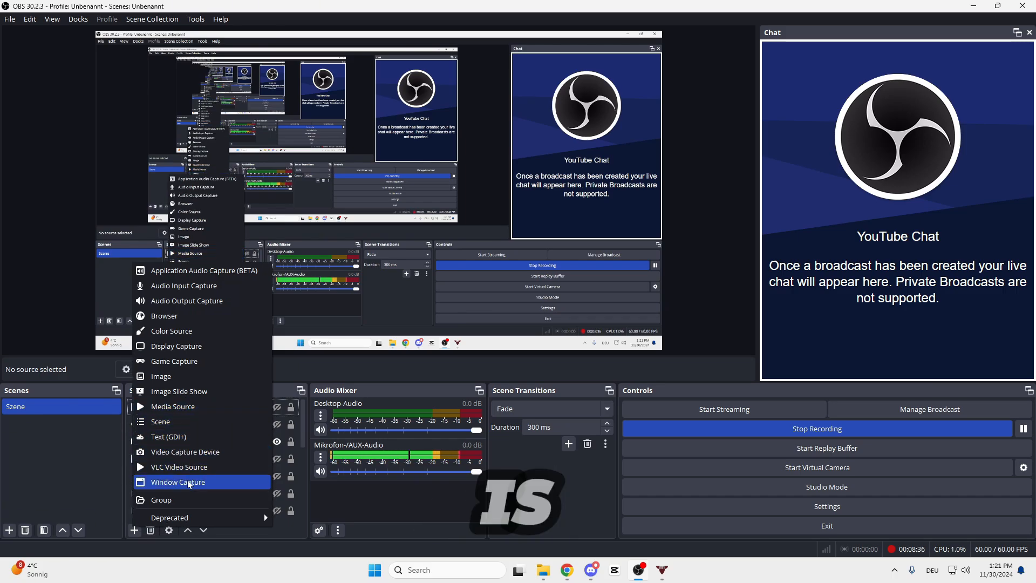
pyautogui.click(213, 482)
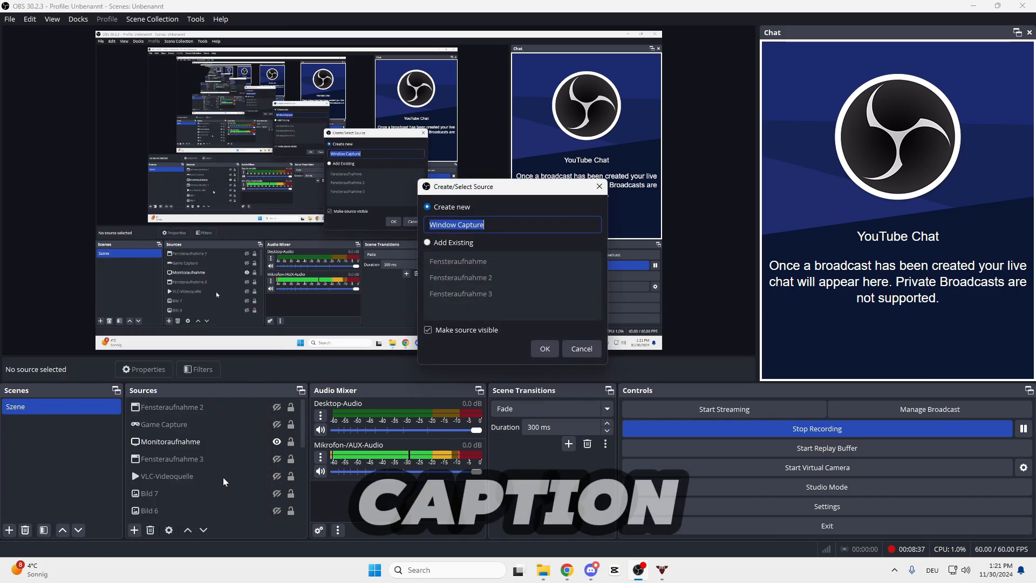
pyautogui.click(546, 352)
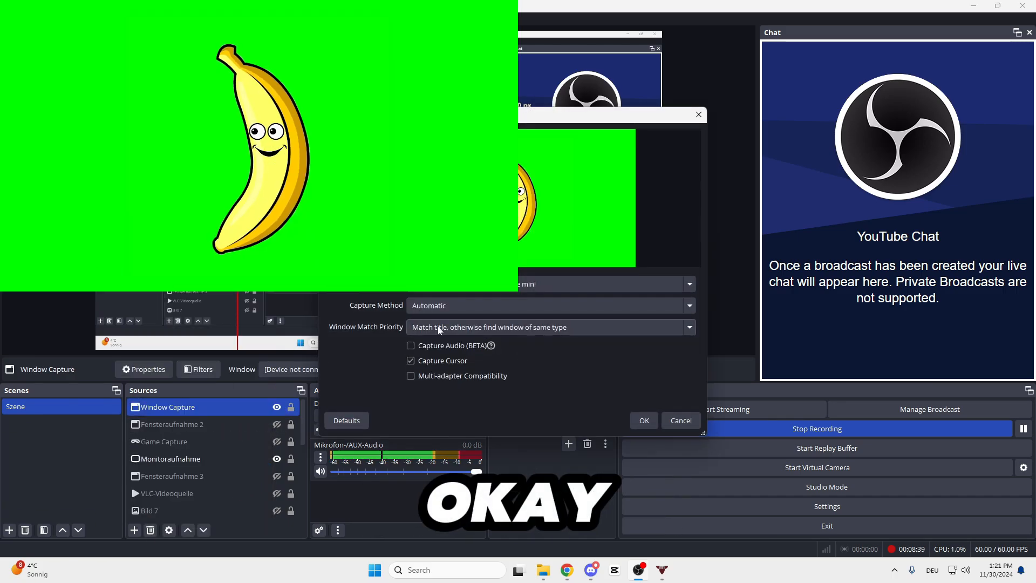
pyautogui.click(535, 286)
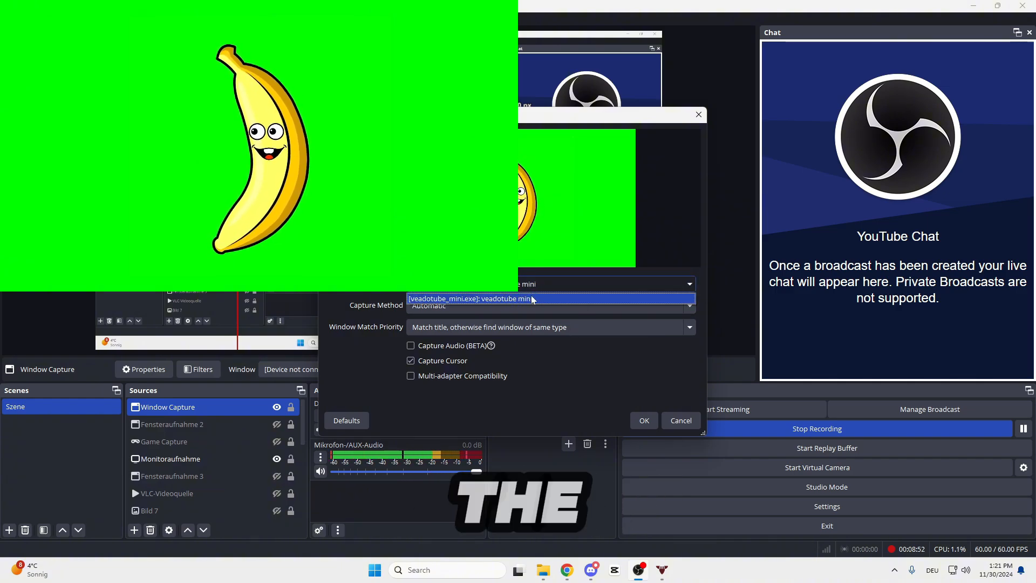
pyautogui.click(660, 412)
pyautogui.click(645, 420)
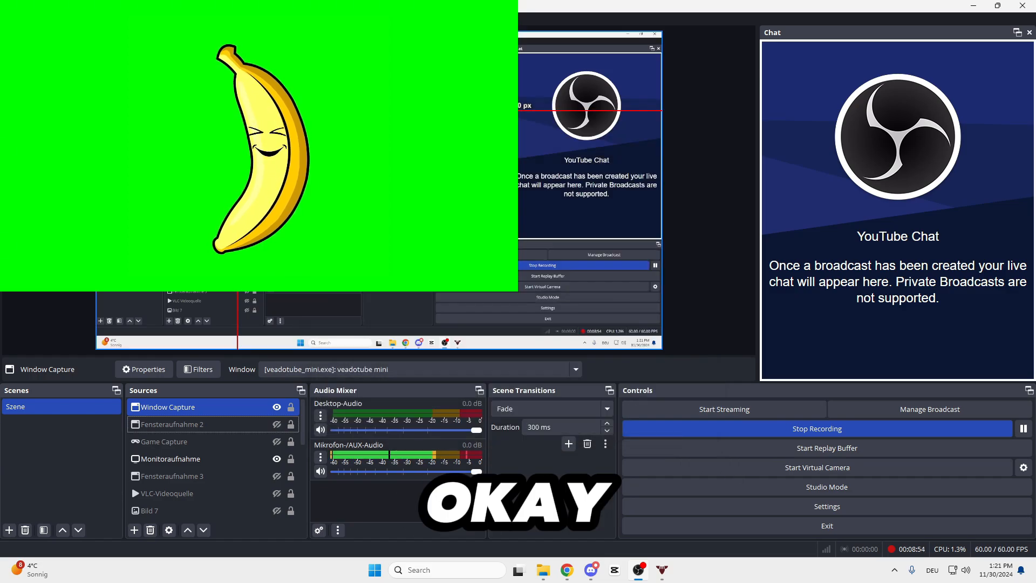
pyautogui.moveTo(106, 59); pyautogui.dragTo(230, 140)
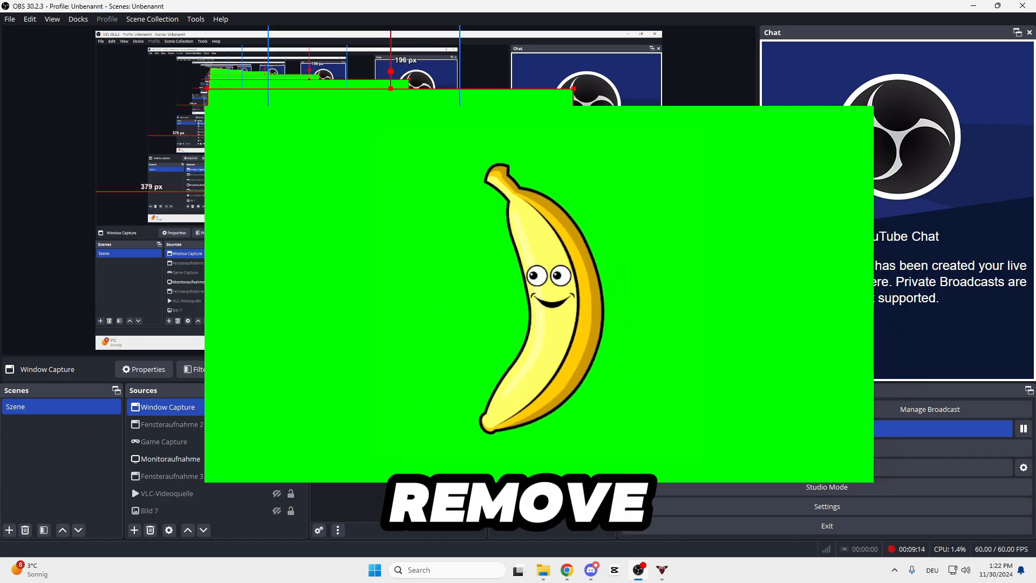
# Add a Chroma Key effect filter to the Window Capture source.
pyautogui.rightClick(201, 407)
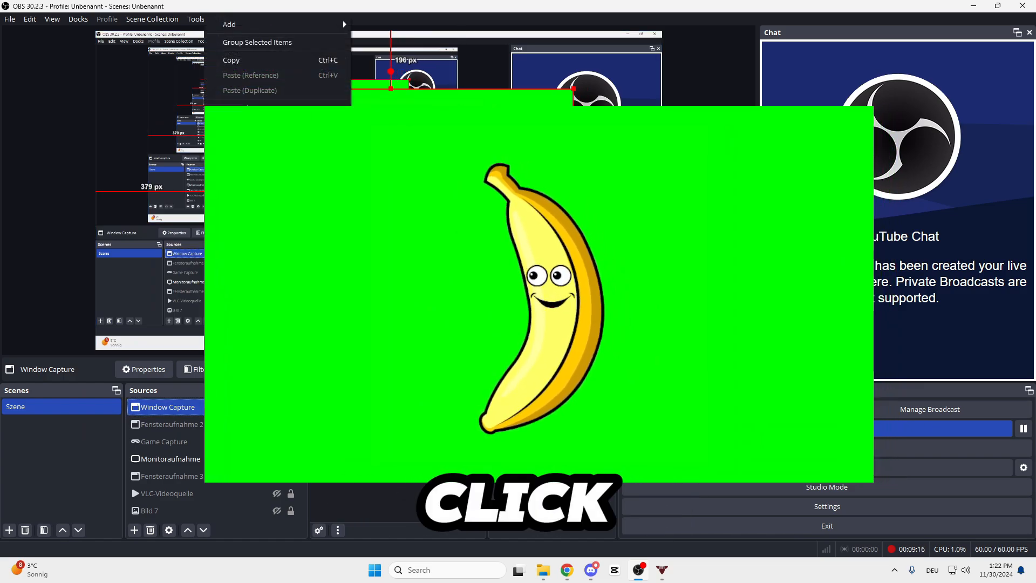
pyautogui.click(182, 406)
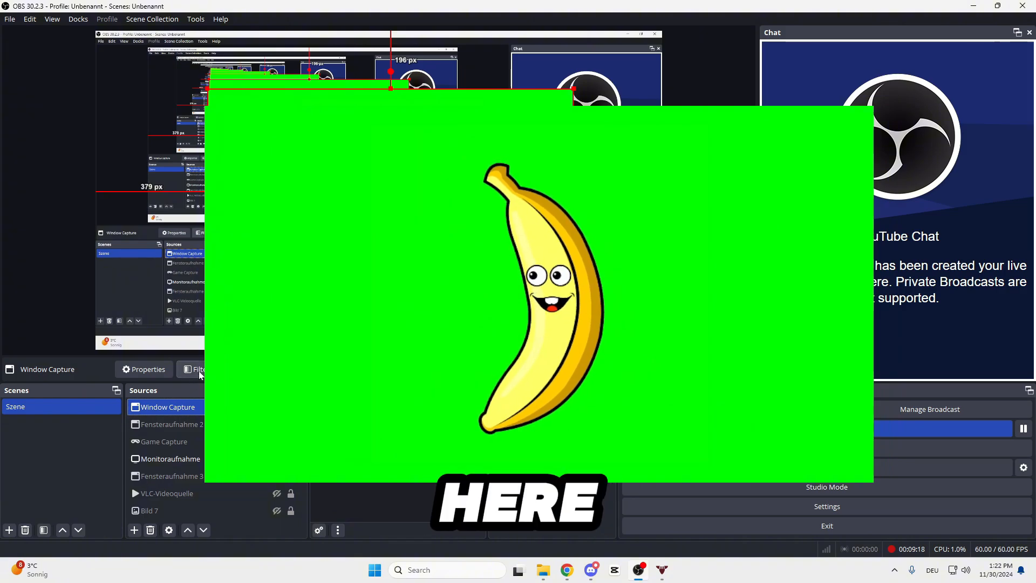
pyautogui.click(198, 370)
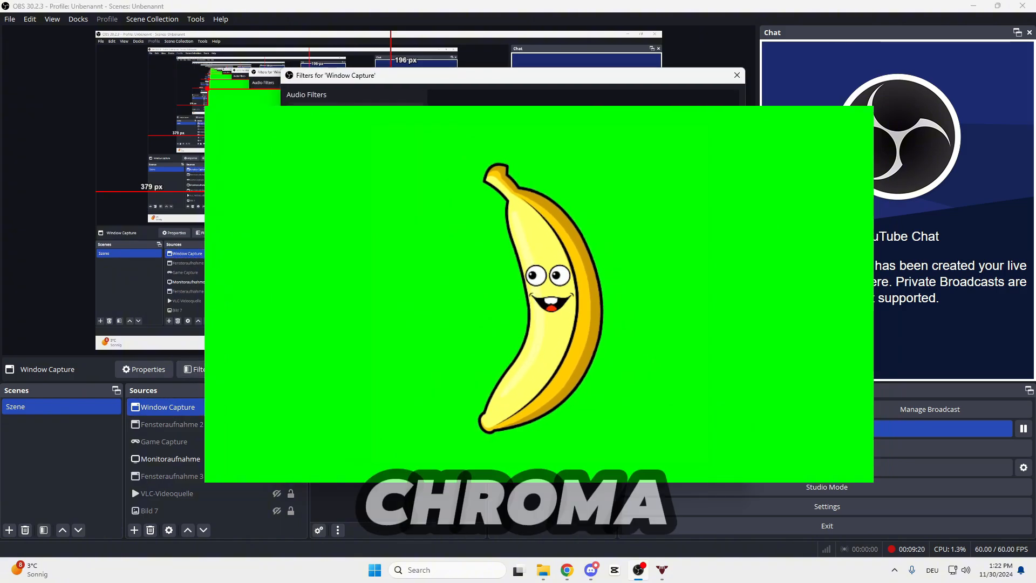
pyautogui.click(485, 291)
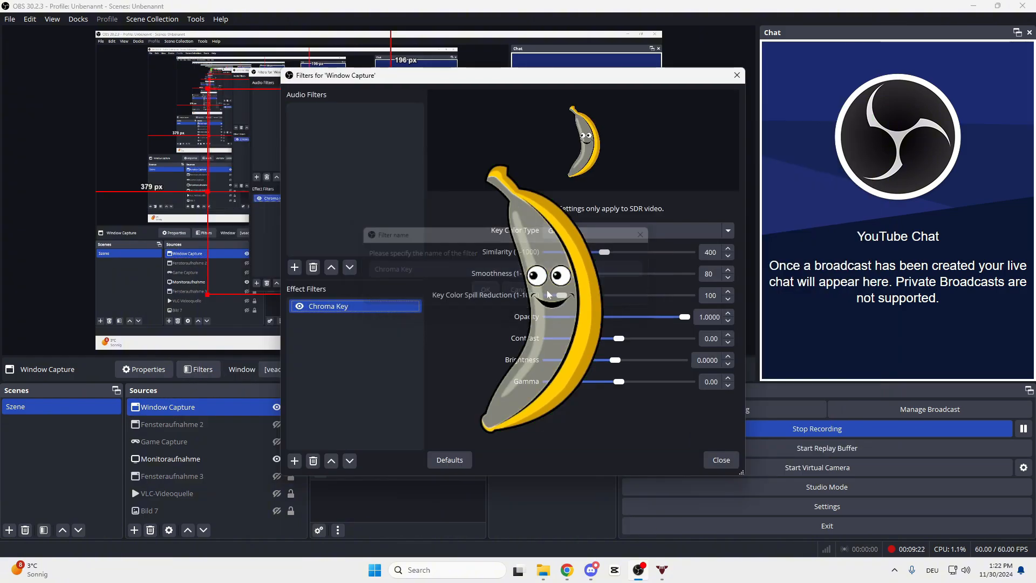
# Set the Chroma Key similarity to 255 and smoothness to 186, then close the filter settings.
pyautogui.moveTo(529, 79); pyautogui.dragTo(801, 107)
pyautogui.moveTo(872, 273); pyautogui.dragTo(842, 296)
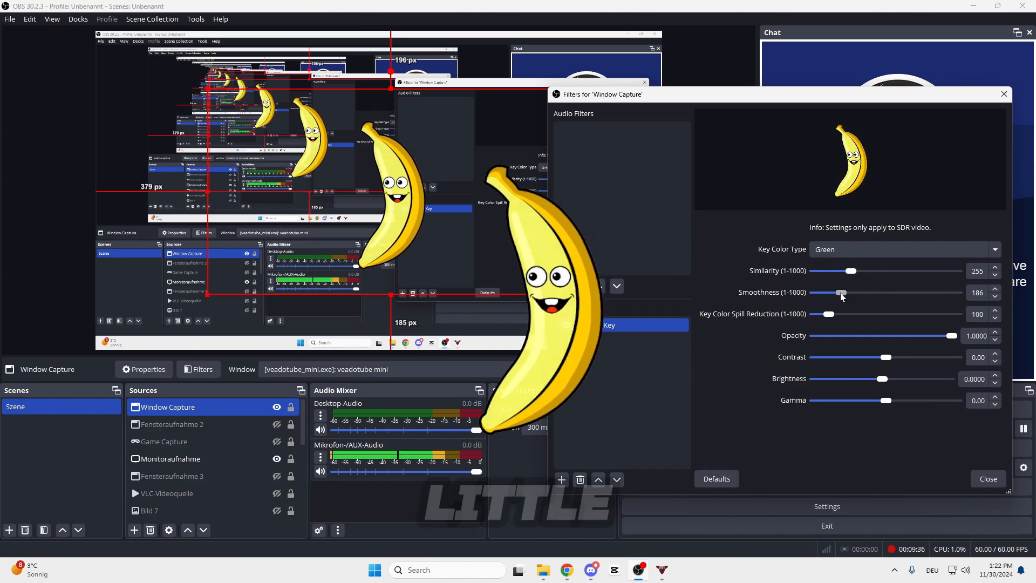
pyautogui.click(988, 479)
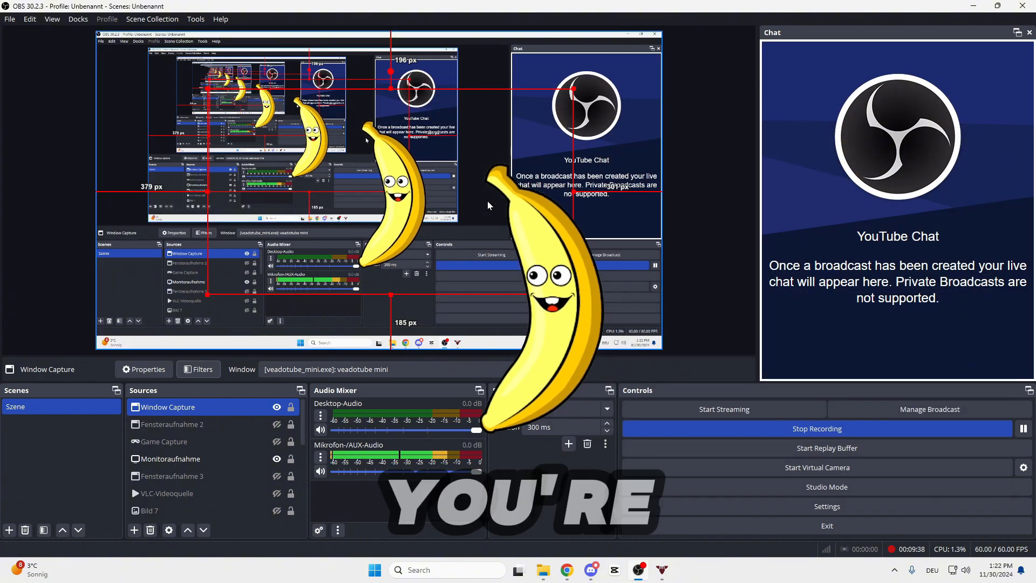
# Enlarge the keyed banana capture and move it toward the right side of the scene.
pyautogui.moveTo(573, 295); pyautogui.dragTo(682, 355)
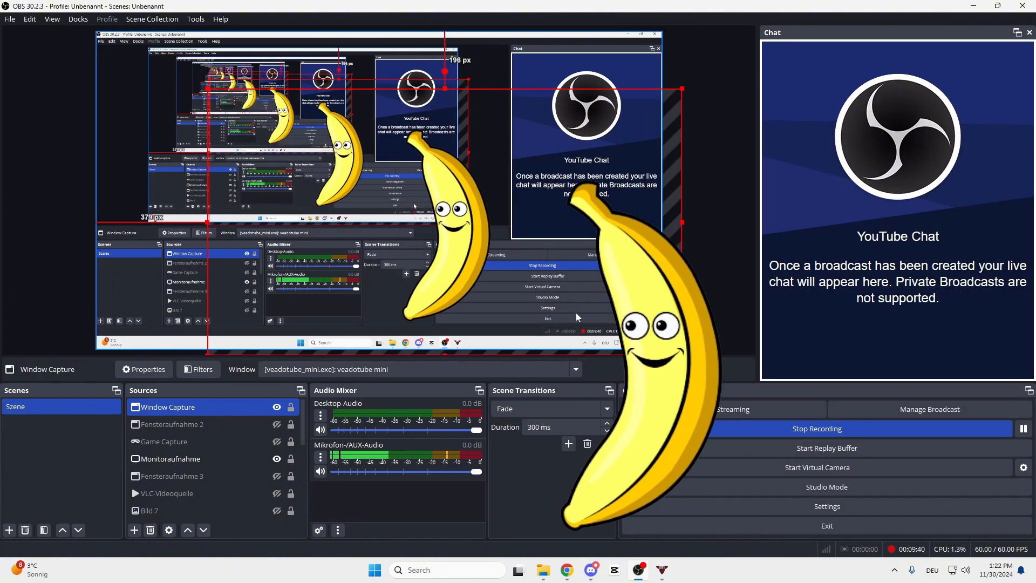
pyautogui.moveTo(575, 312); pyautogui.dragTo(721, 284)
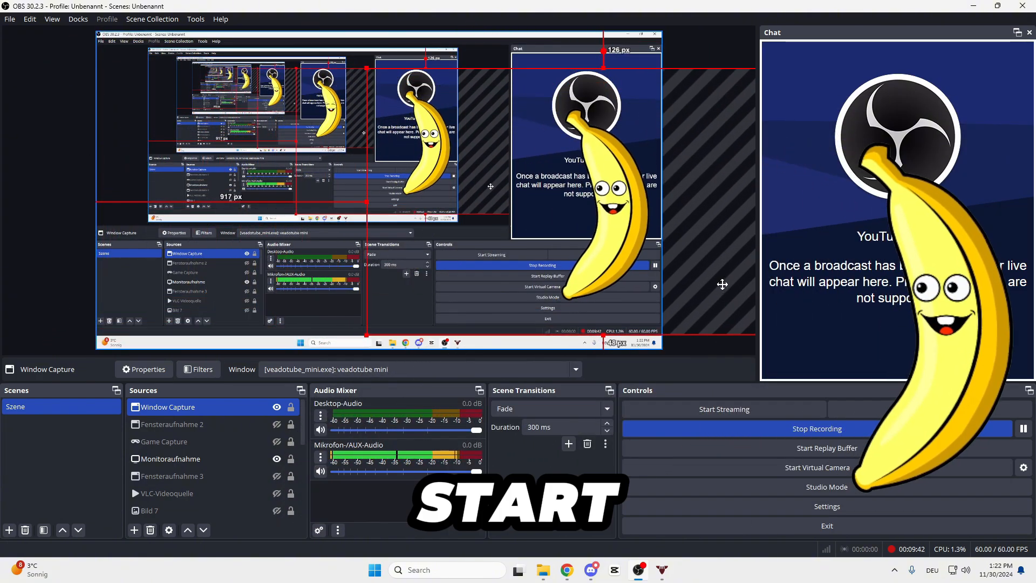